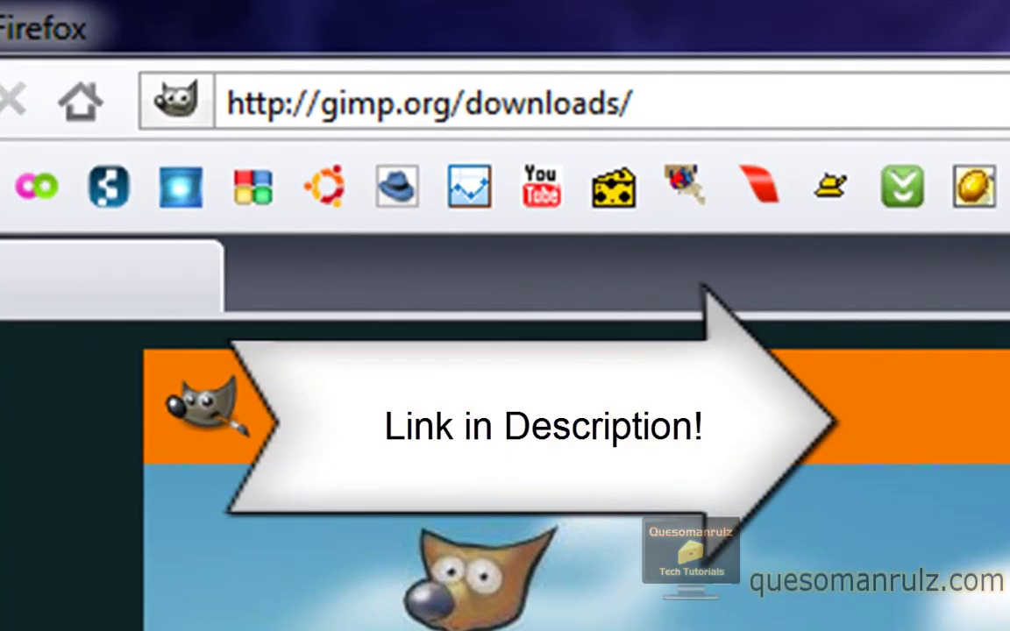
Scroll down through the GIMP downloads page in Firefox.
scroll(505, 351, "down", 15)
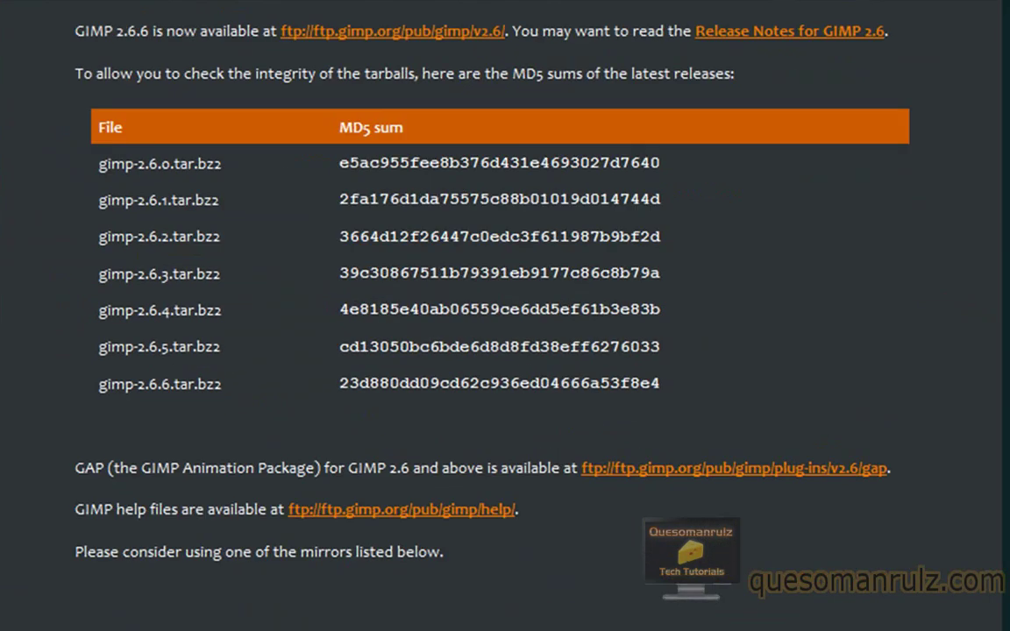
scroll(505, 351, "down", 5)
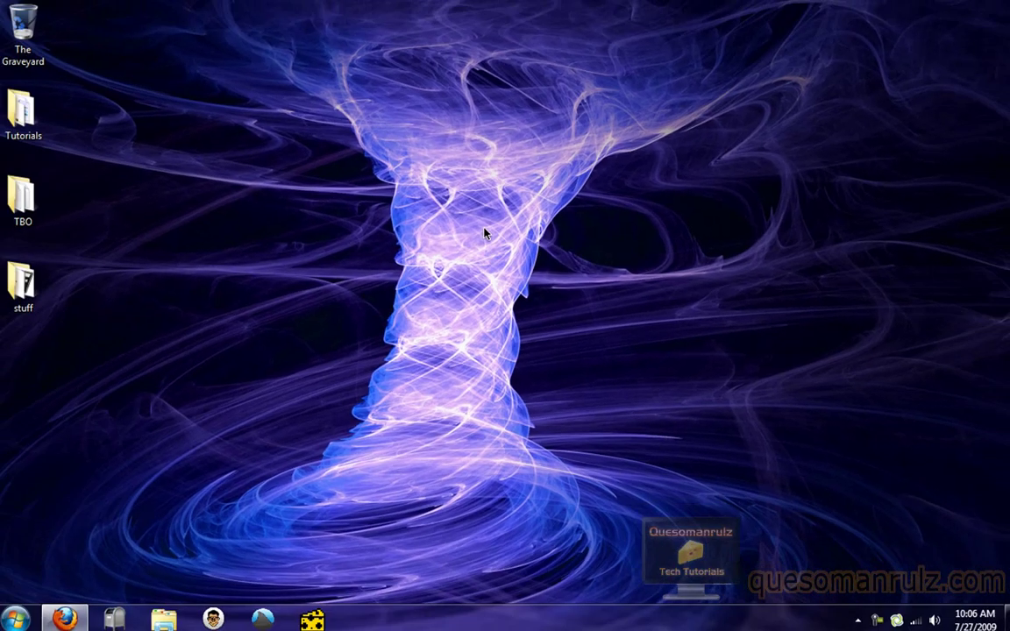
Launch GIMP from the launcher and start a new image at the default 640 × 400.
key("alt+space")
type("gimp")
key("Return")
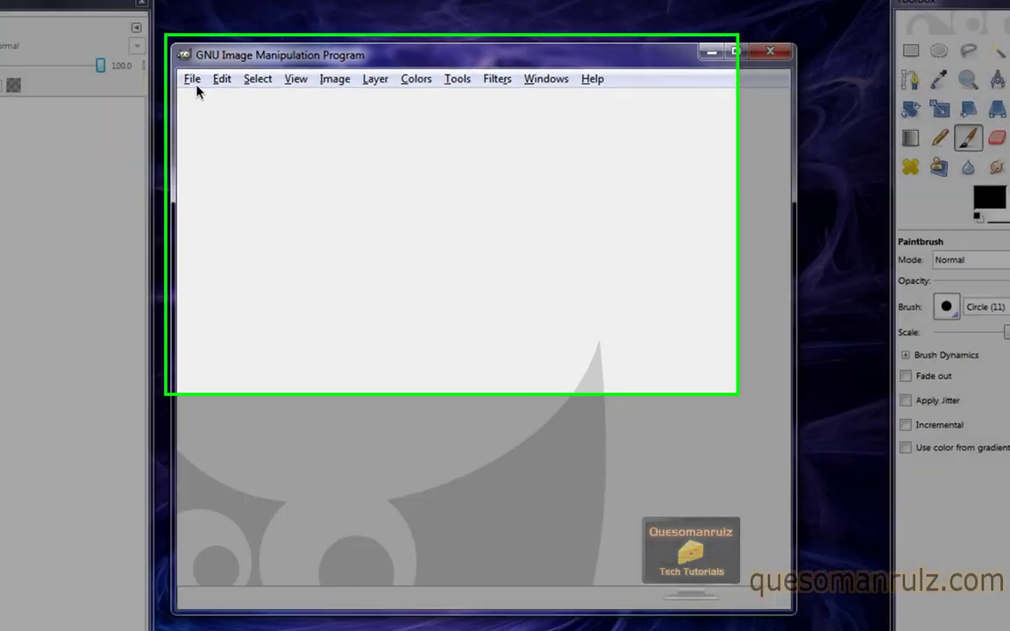
left_click(192, 79)
left_click(198, 100)
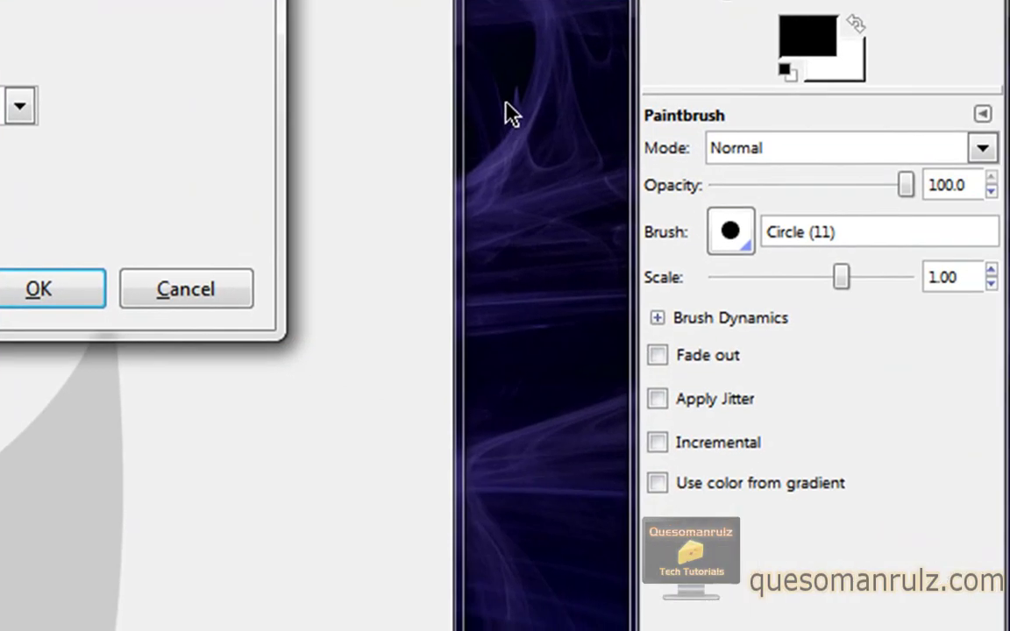
Open Screen Resolution from the desktop menu to check the 1280 × 800 display.
right_click(507, 105)
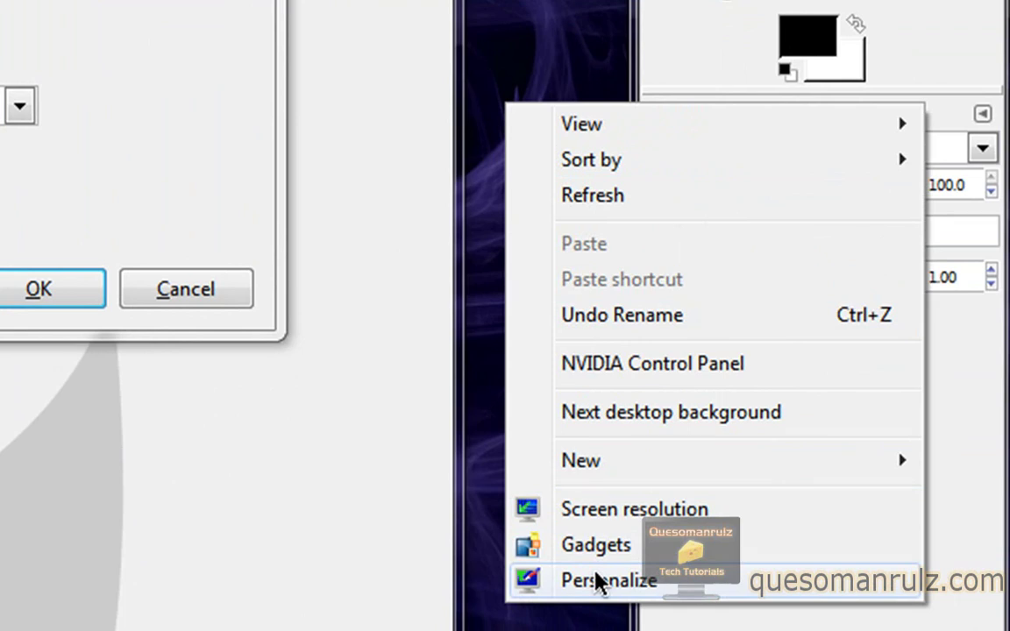
left_click(605, 512)
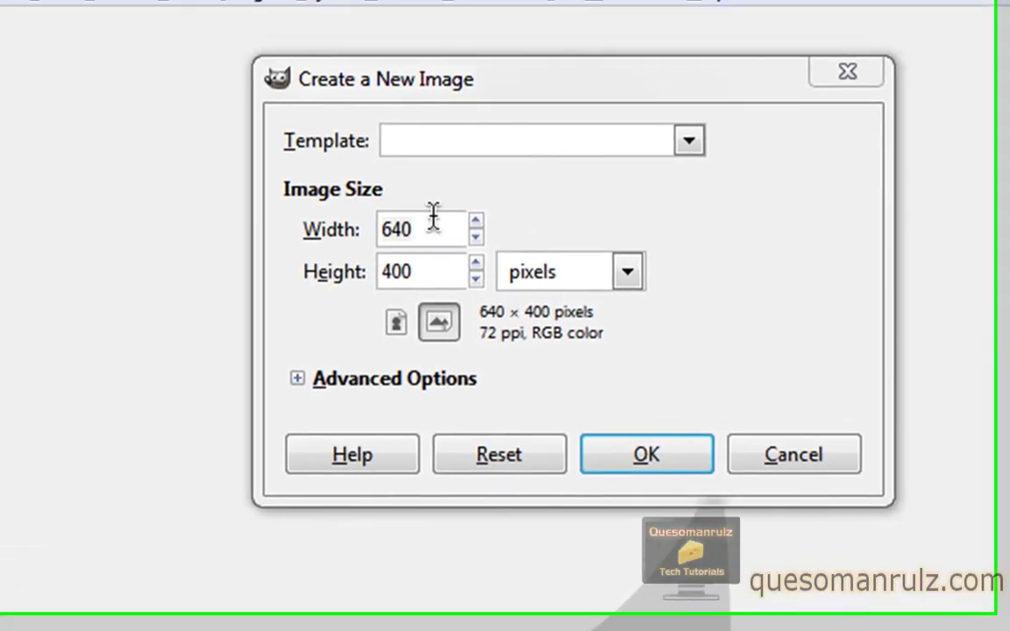
Set the new image to width 1280 and height 800 and create it.
left_click_drag(363, 145, 218, 135)
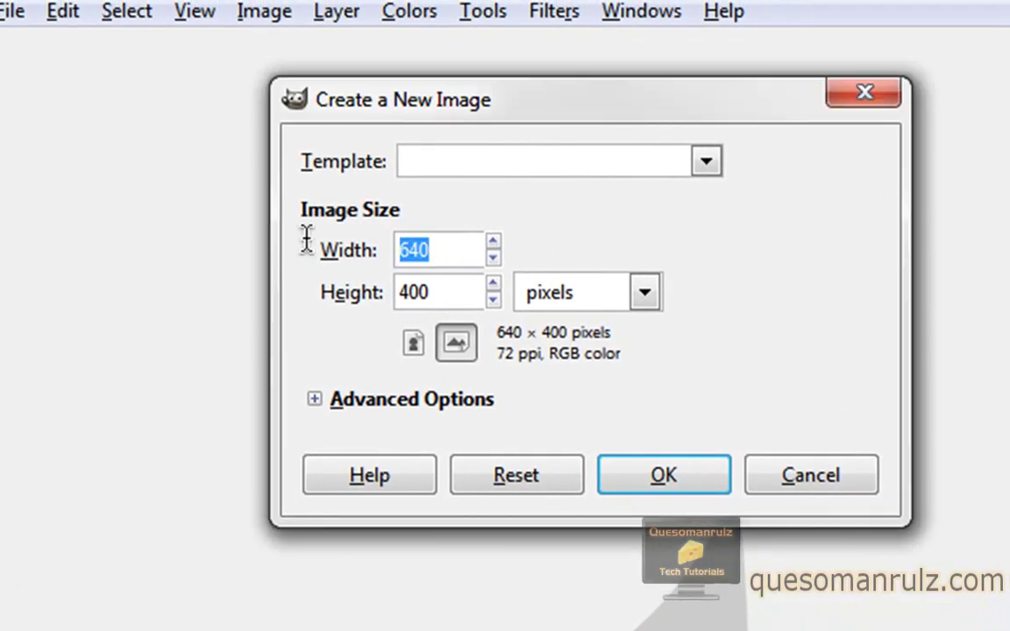
type("1280")
key("Tab")
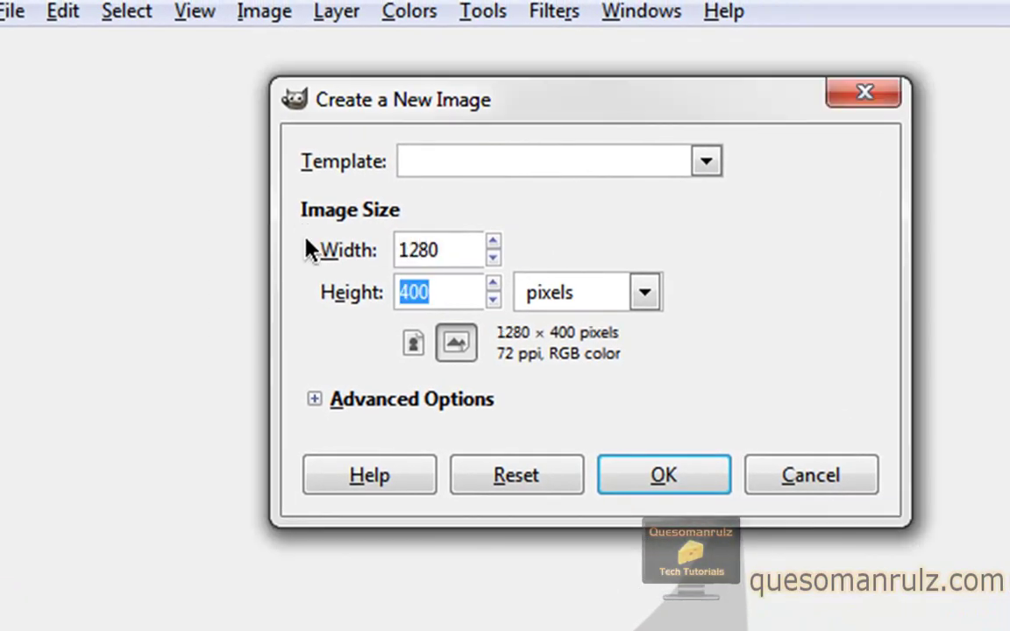
type("800")
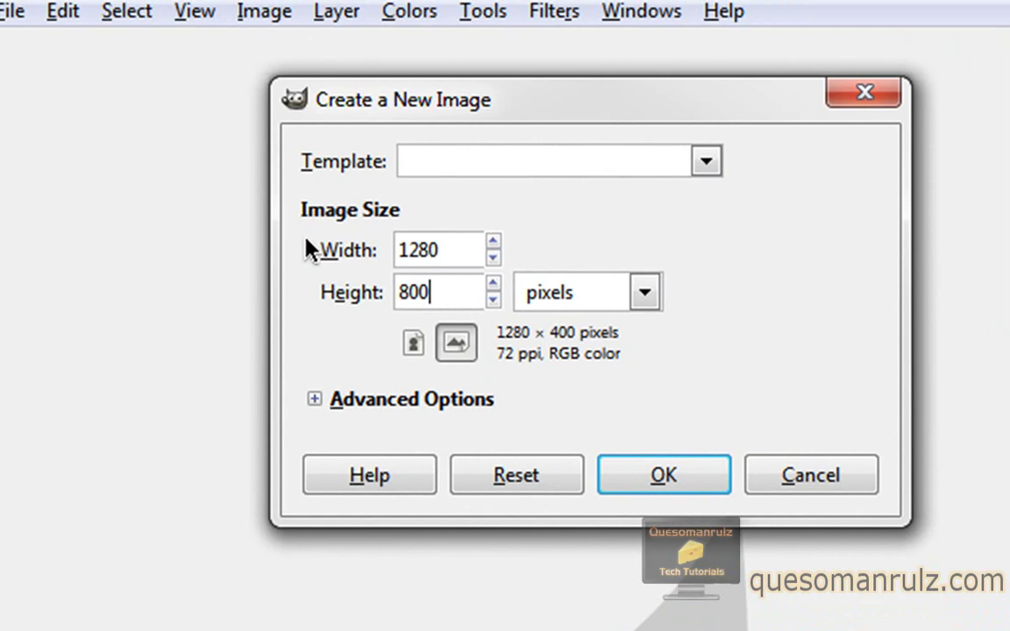
key("Return")
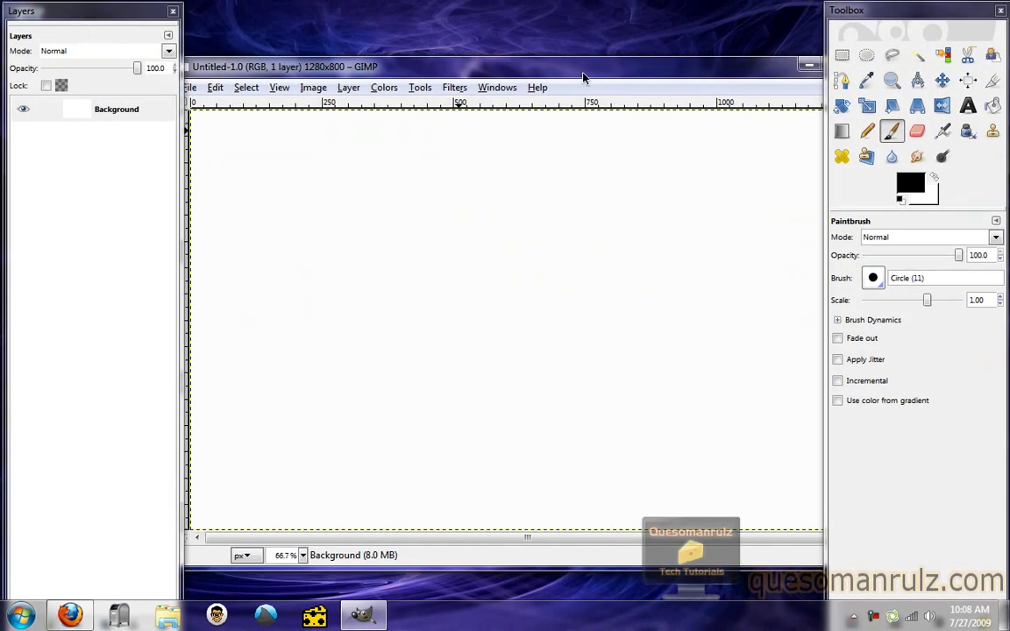
Add an alpha channel to the Background layer and delete its white fill to transparency.
left_click_drag(494, 66, 525, 64)
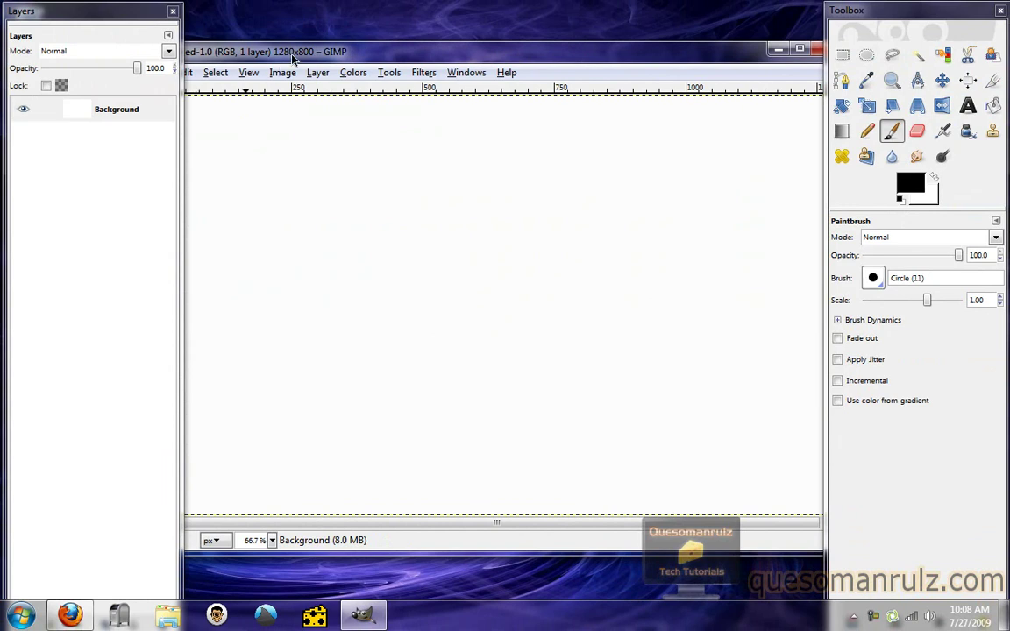
left_click(128, 103)
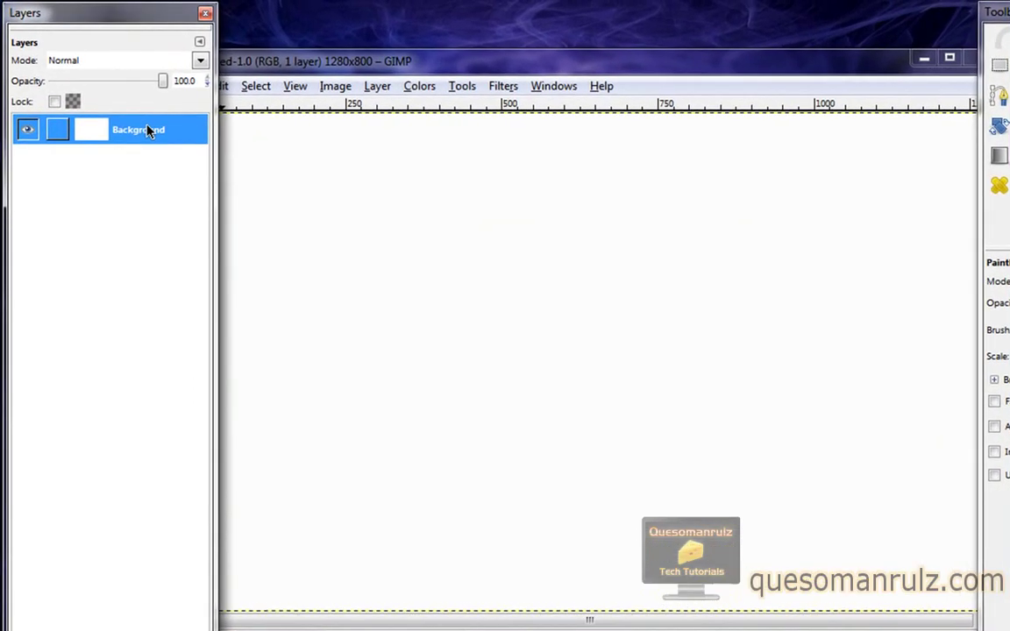
right_click(147, 129)
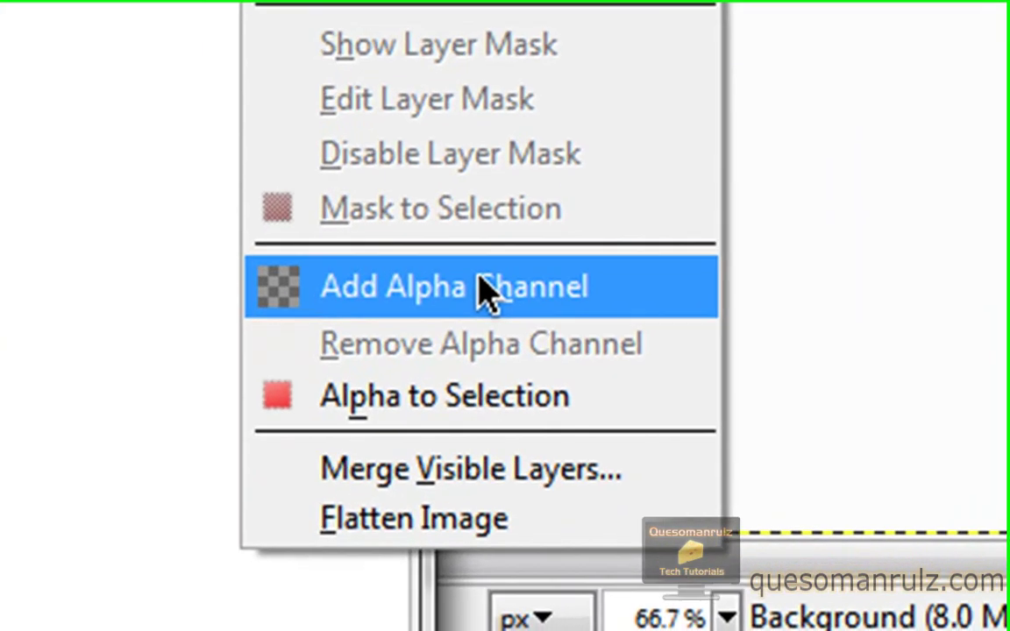
left_click(236, 522)
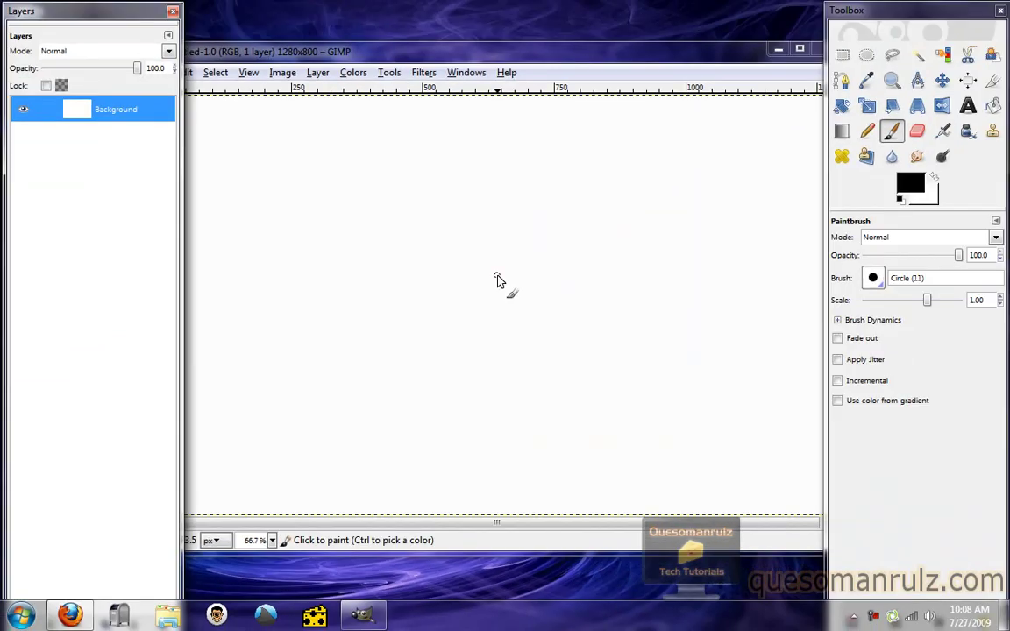
key("Delete")
left_click_drag(593, 56, 512, 22)
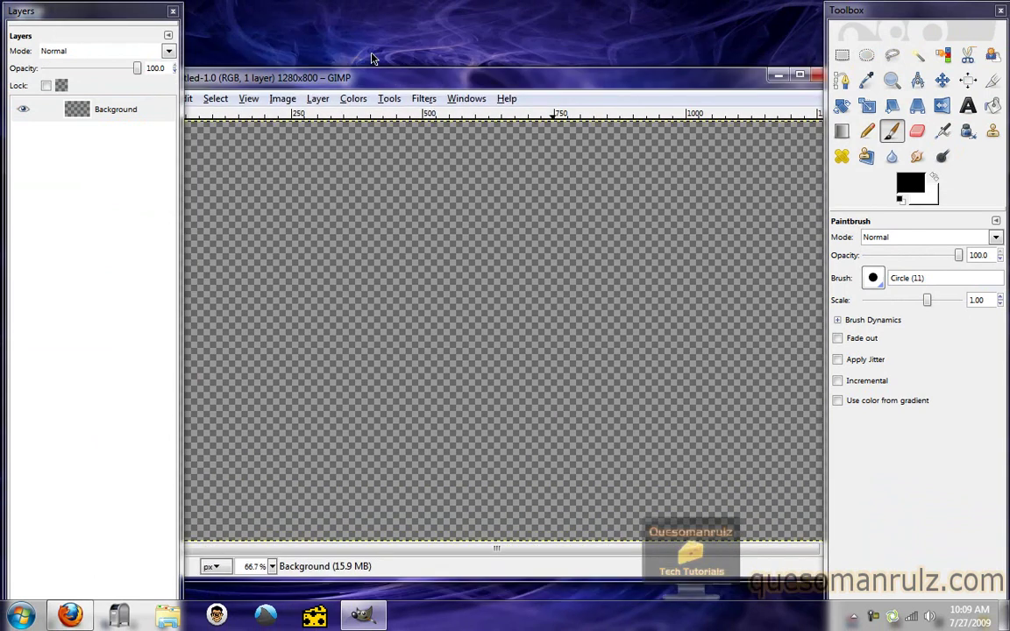
Save the transparent image as test.xcf on the Desktop, then close it.
mouse_move(372, 77)
left_mouse_down()
mouse_move(365, 28)
mouse_move(203, 36)
left_mouse_up()
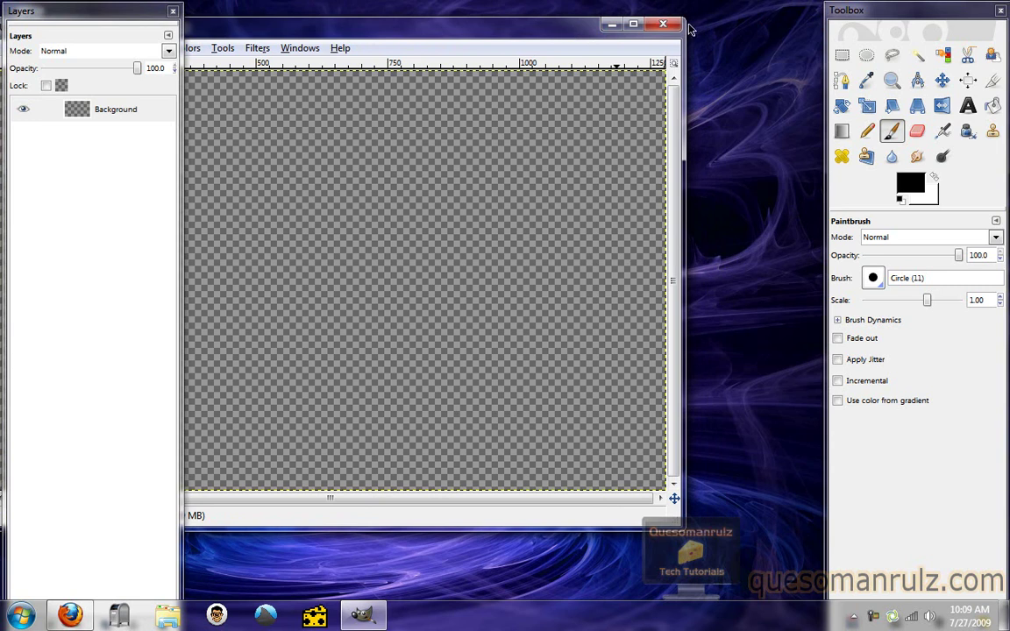
left_click_drag(549, 38, 462, 42)
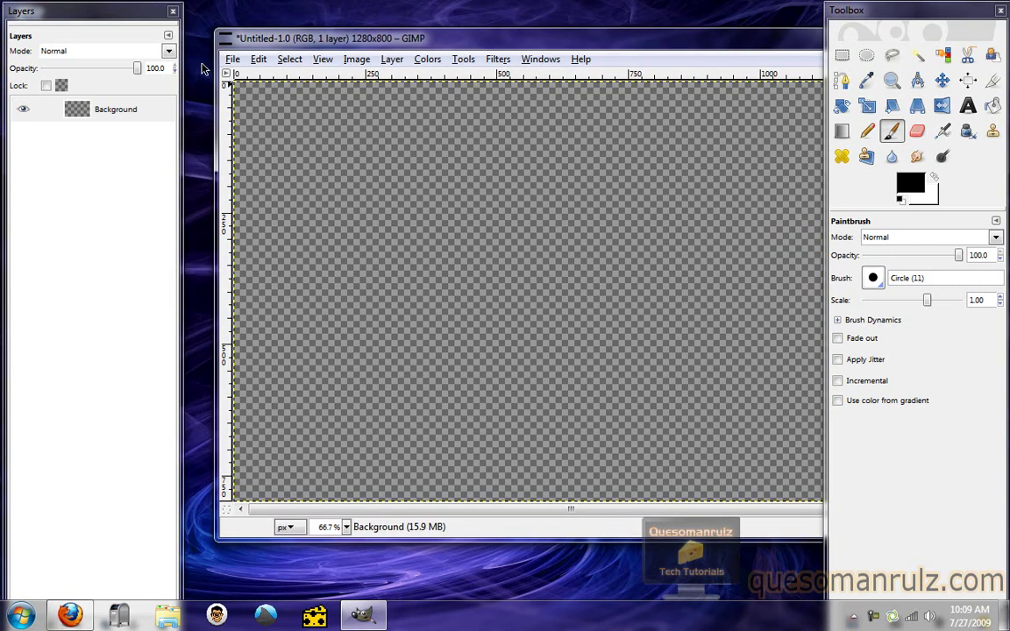
left_click(232, 59)
left_click(268, 209)
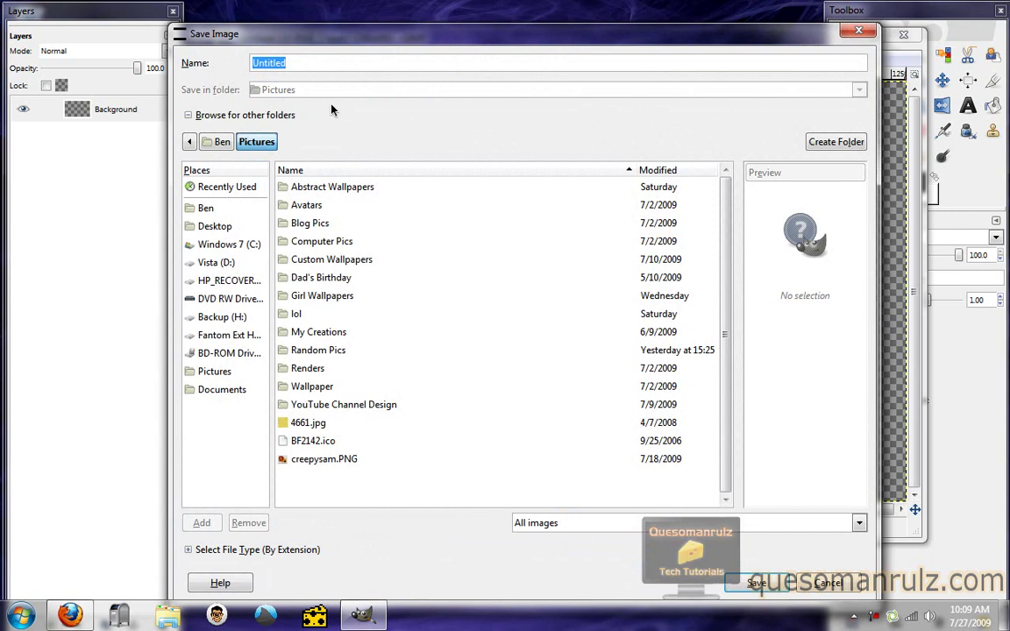
left_click(230, 227)
type("test")
key("Return")
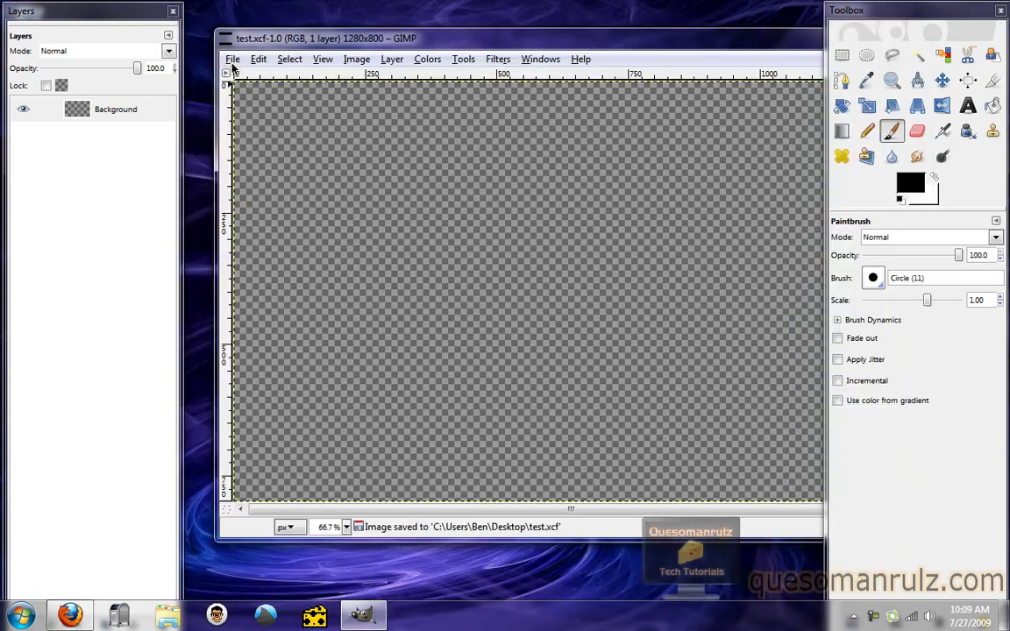
left_click_drag(270, 40, 213, 27)
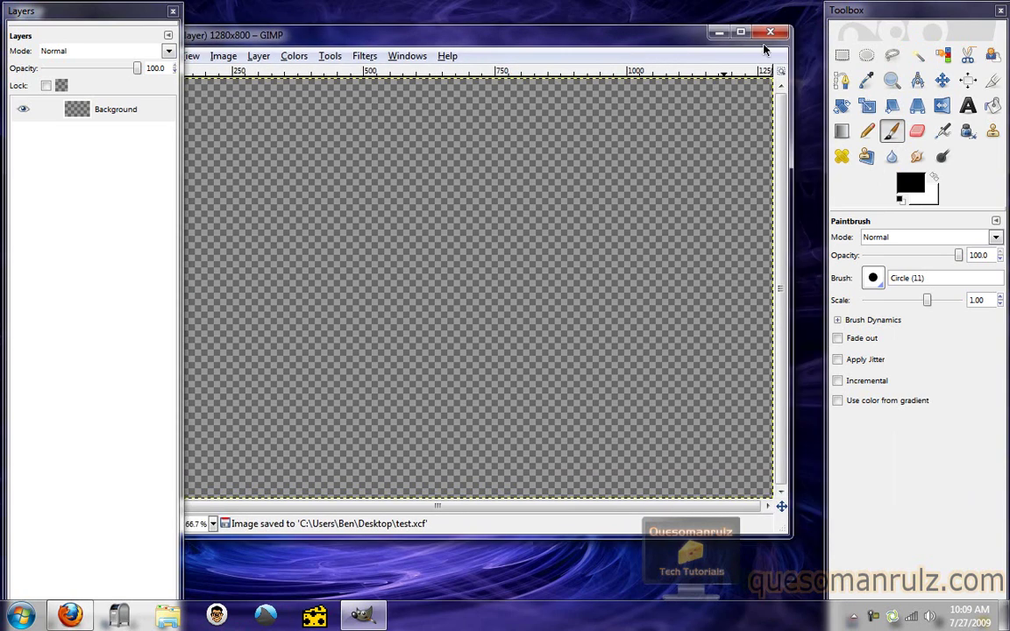
key("ctrl+w")
Quit GIMP and save a full-screen Snipping Tool capture as Capture.PNG on the Desktop.
left_click(613, 32)
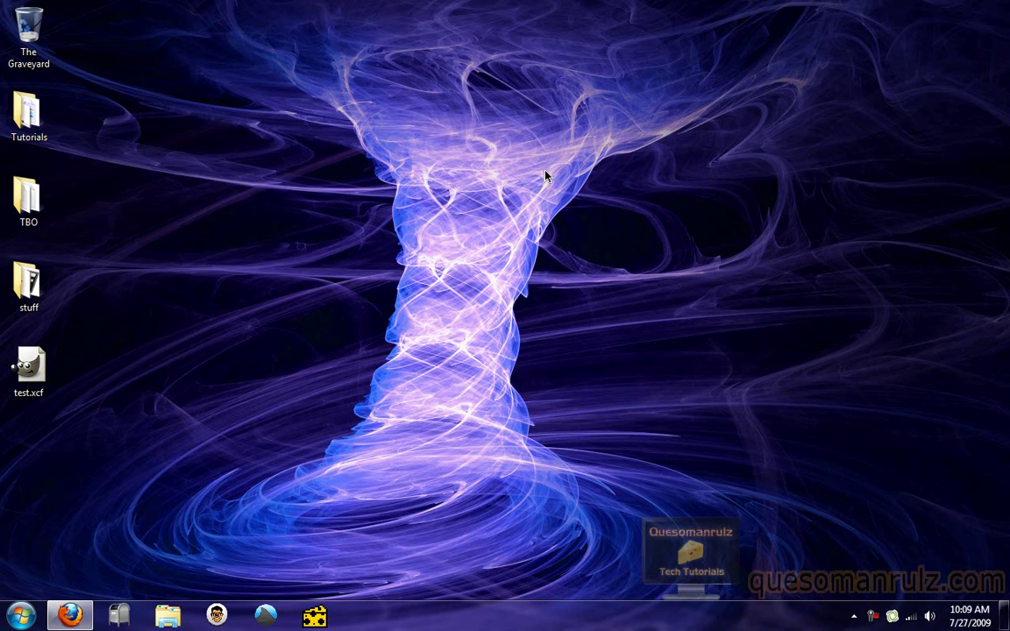
key("alt+space")
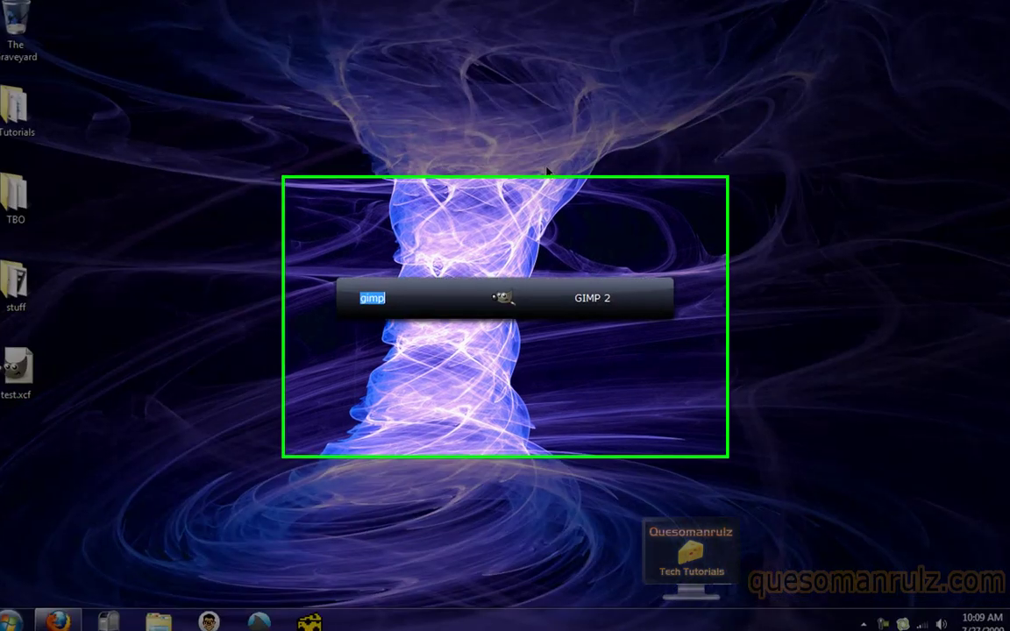
type("s")
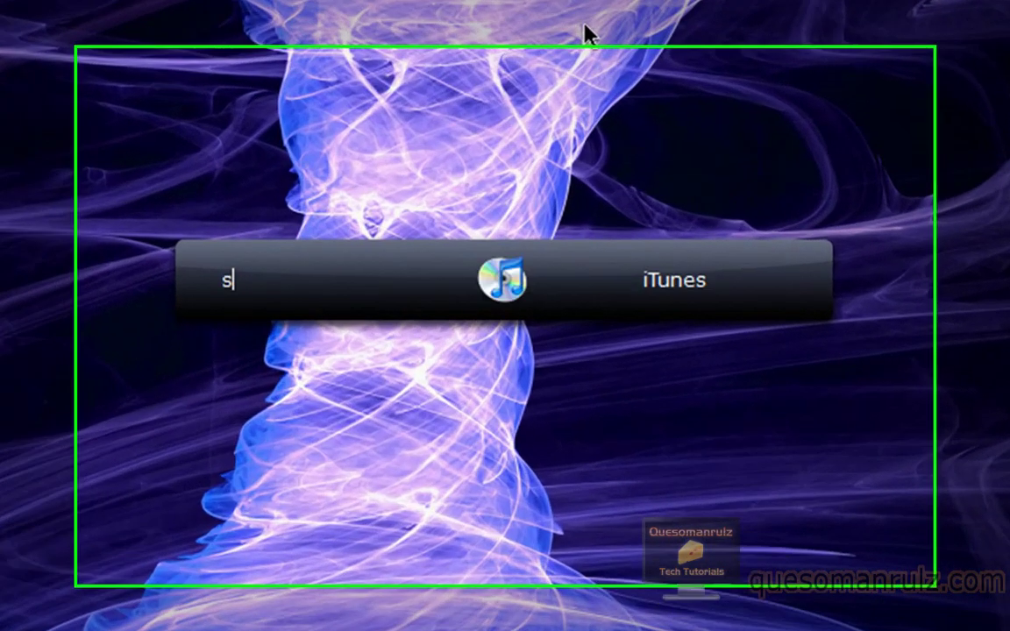
type("nipping")
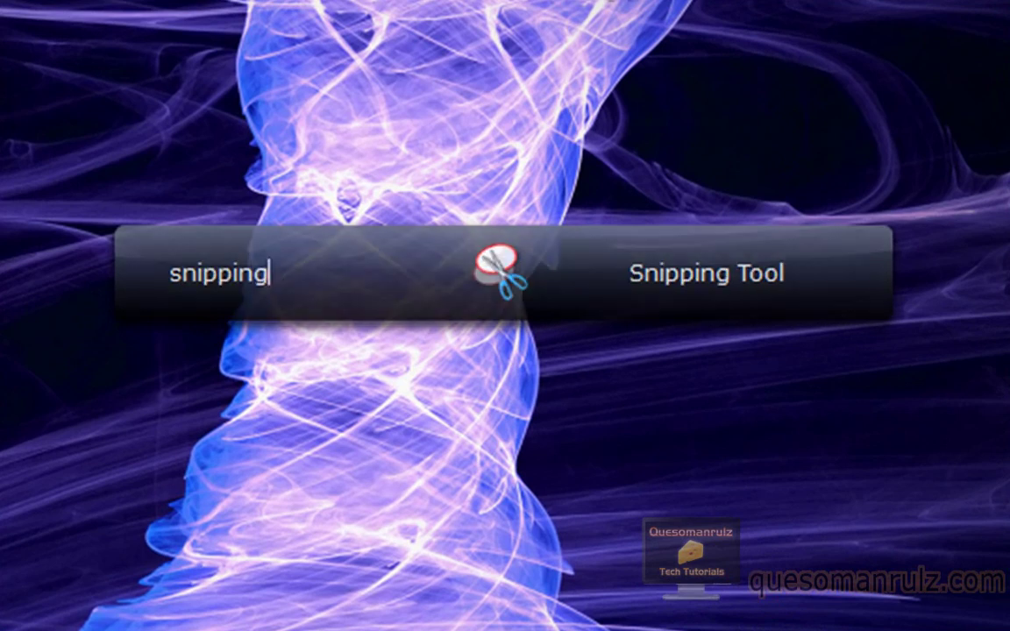
key("Return")
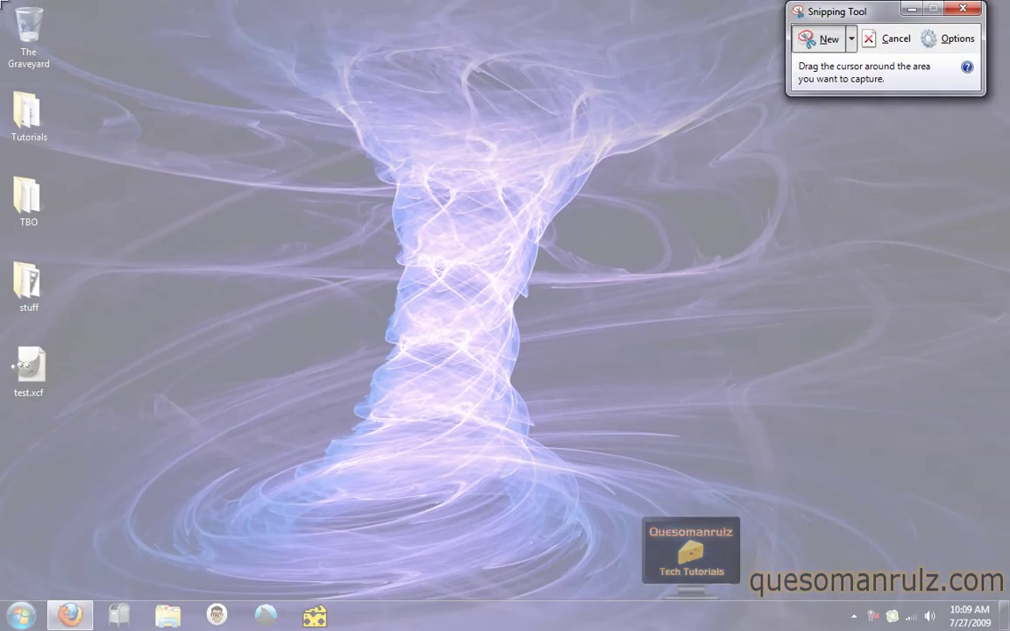
left_click_drag(0, 0, 1009, 630)
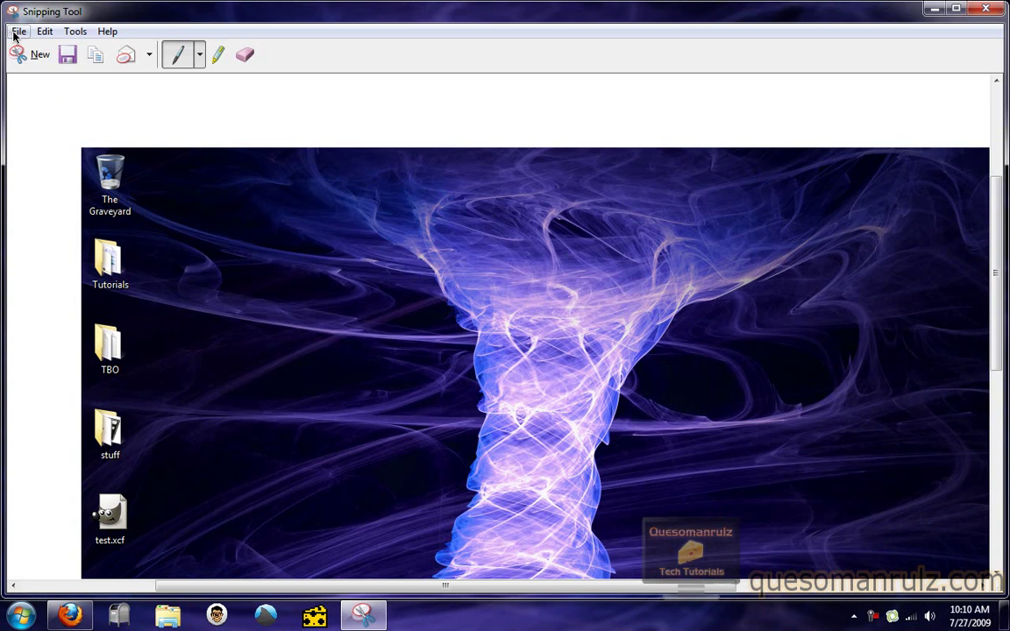
left_click(66, 58)
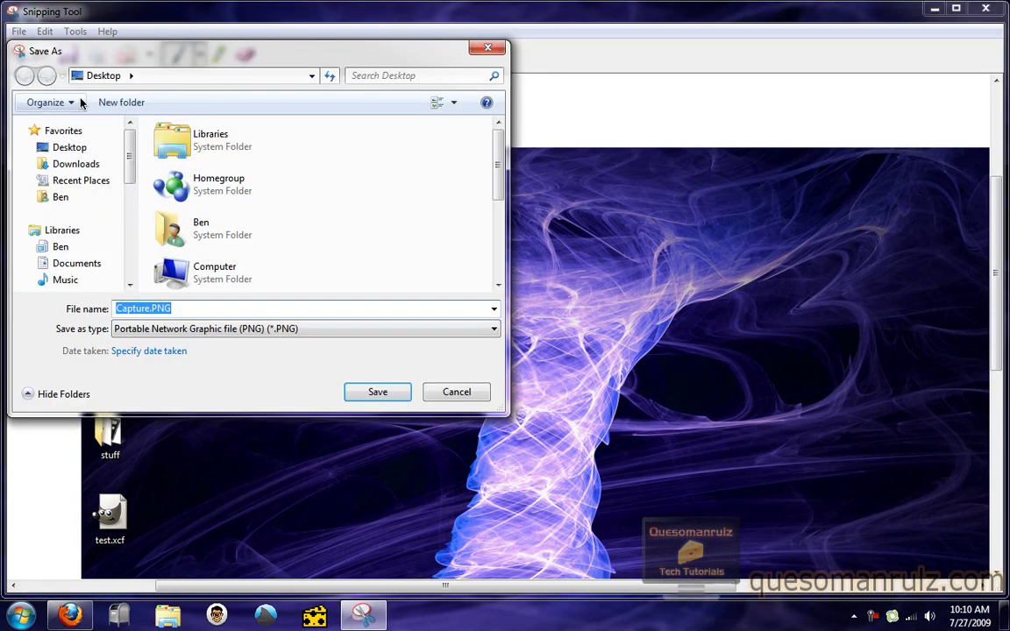
left_click(378, 394)
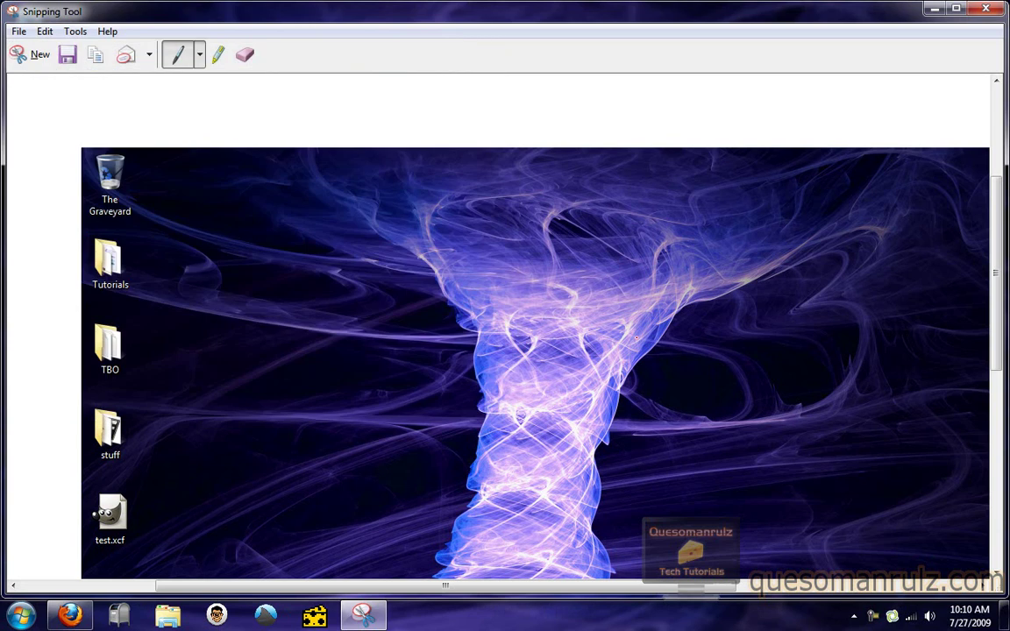
Close Snipping Tool and reopen test.xcf from the desktop in GIMP.
left_click(986, 9)
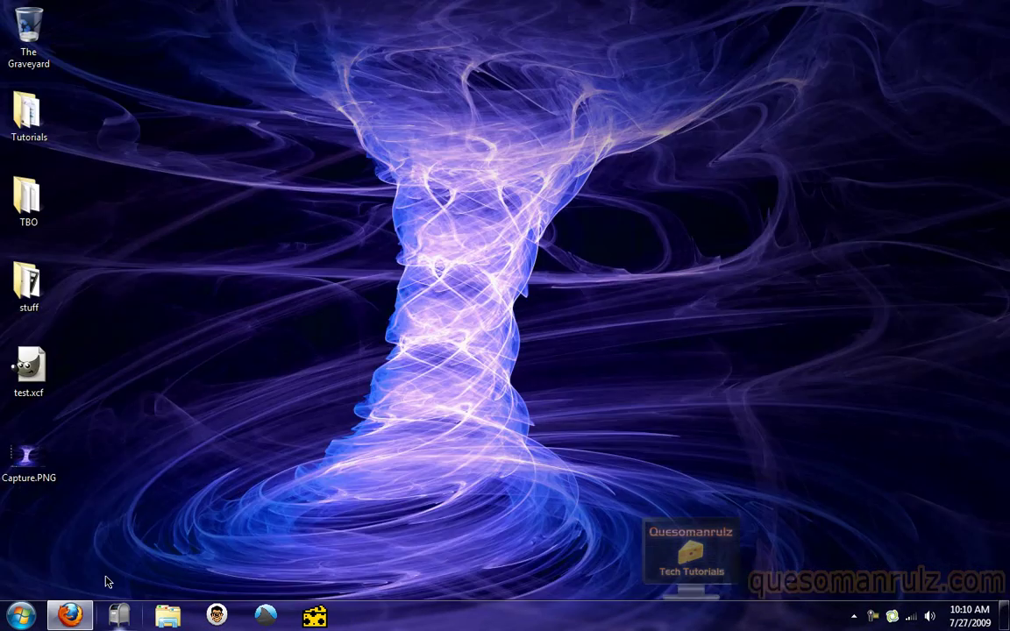
key("alt+space")
key("Escape")
double_click(8, 350)
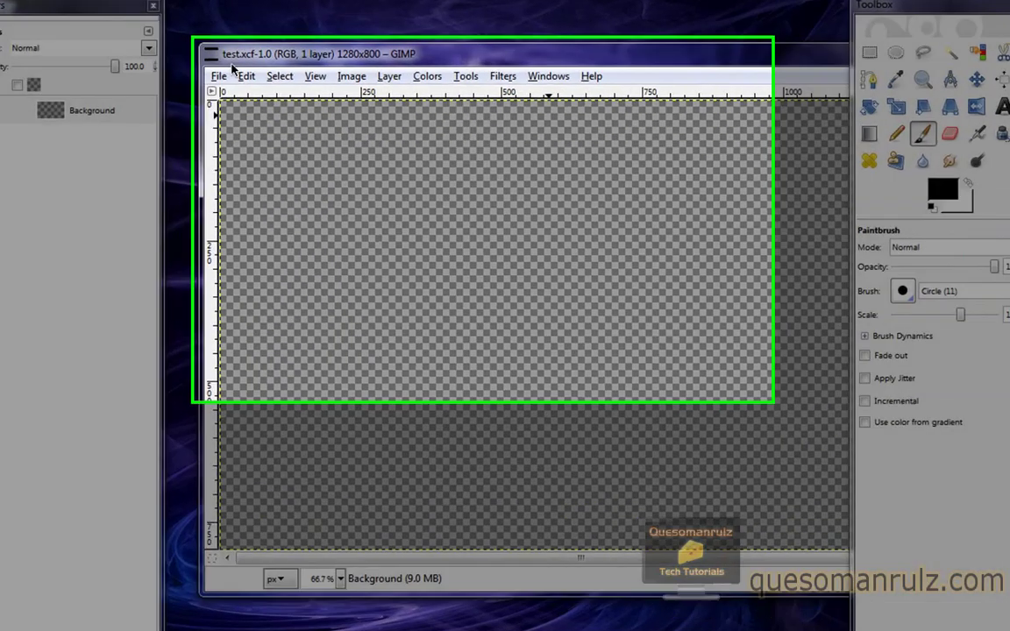
Import Capture.PNG from the Desktop as a layer above the transparent Background.
left_click(219, 76)
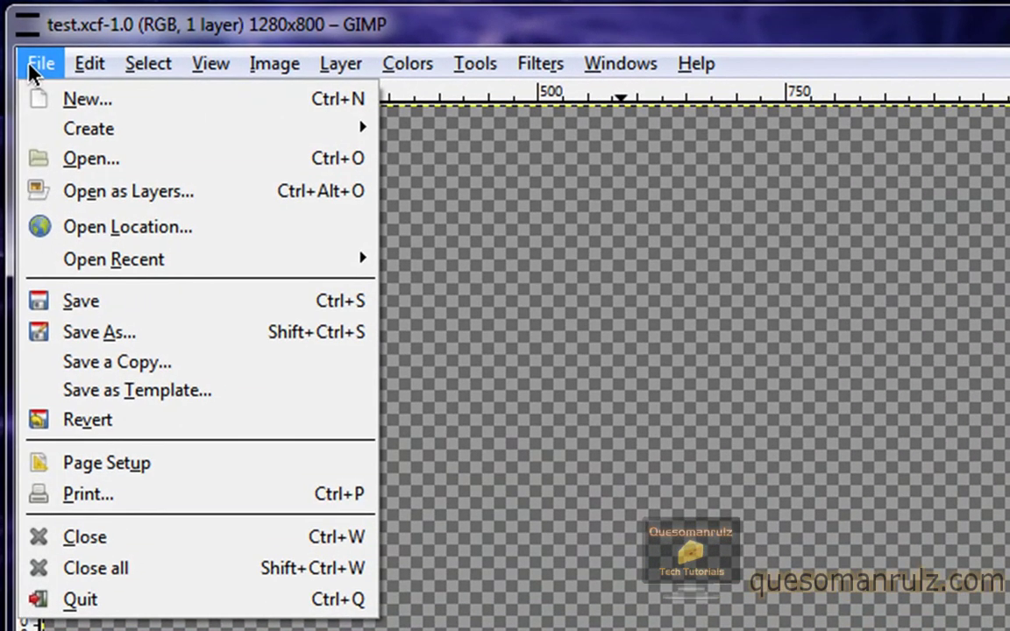
left_click(88, 195)
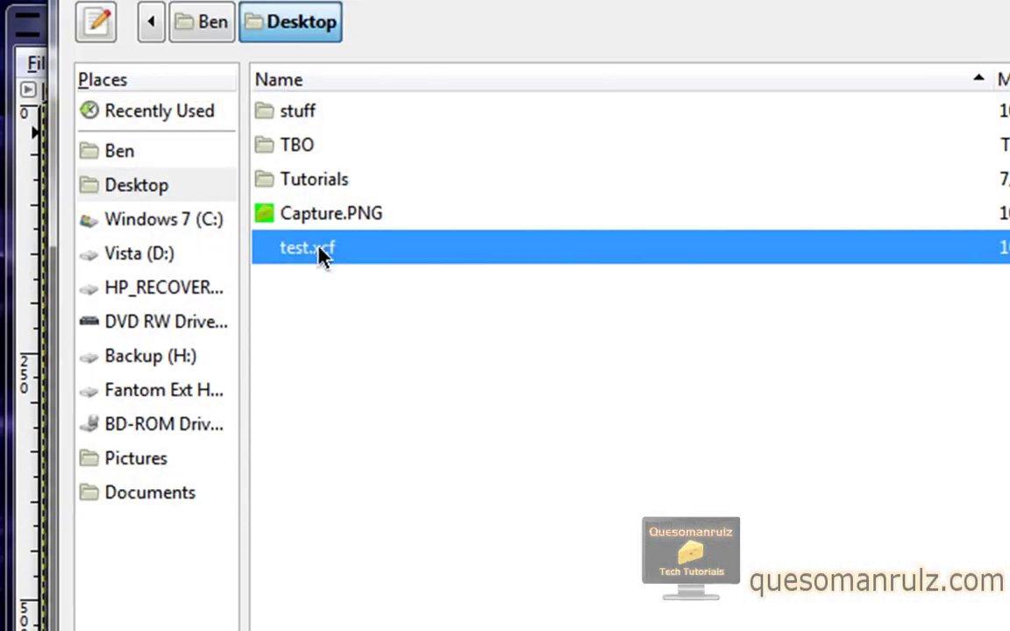
double_click(351, 219)
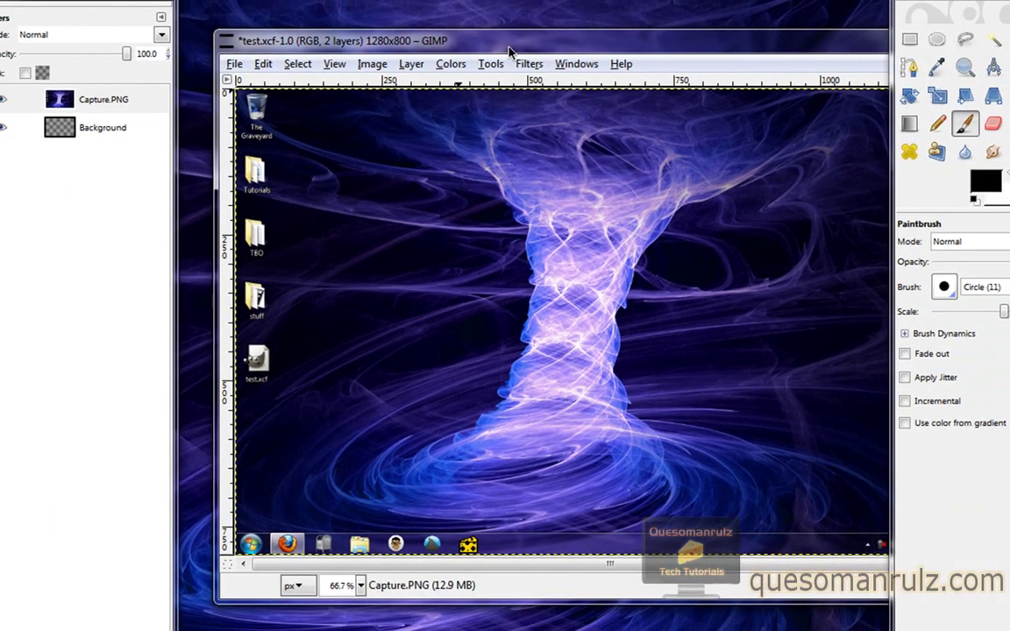
left_click_drag(500, 50, 406, 10)
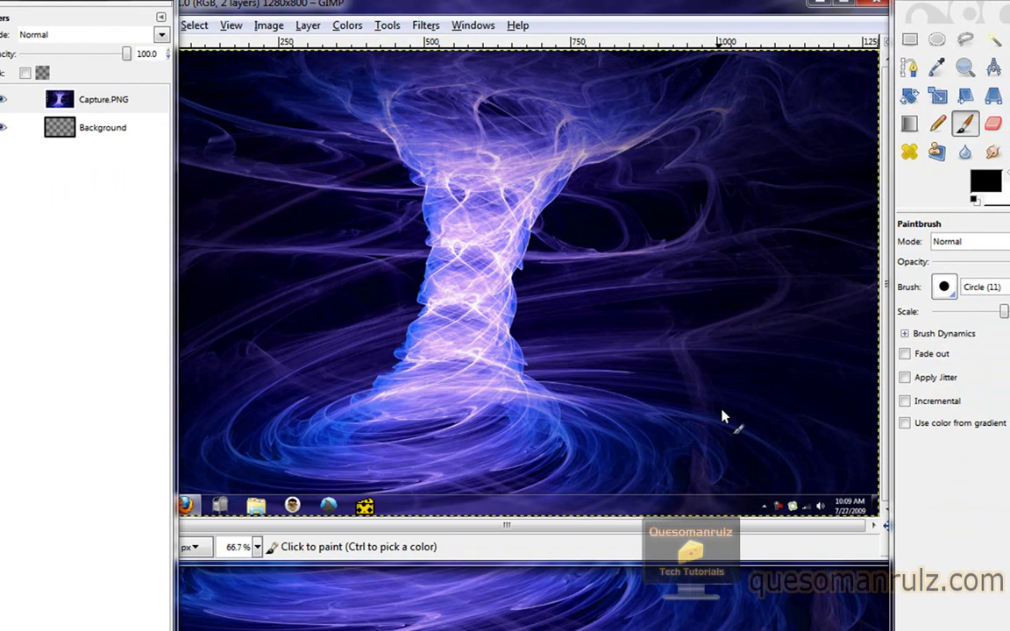
right_click(92, 184)
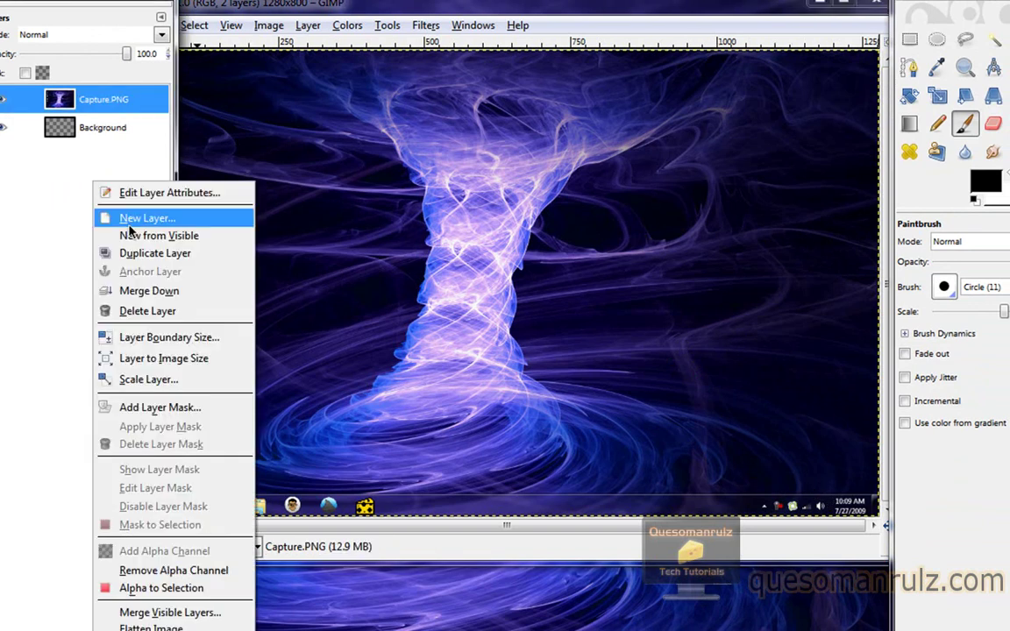
Add an empty New Layer above Capture.PNG and make it the active layer.
left_click(121, 156)
left_click(130, 279)
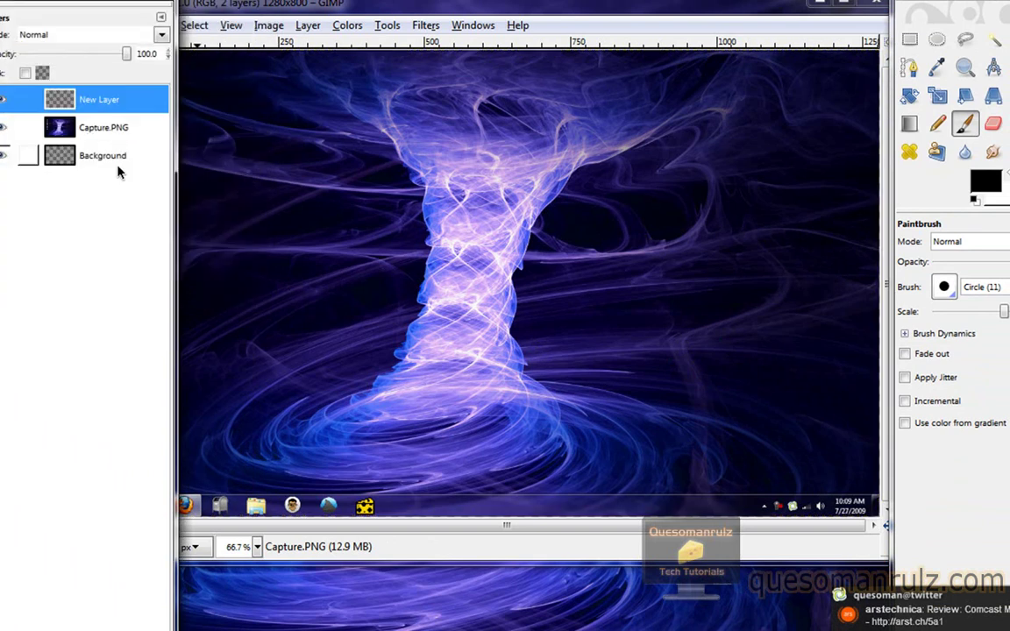
left_click_drag(101, 102, 101, 103)
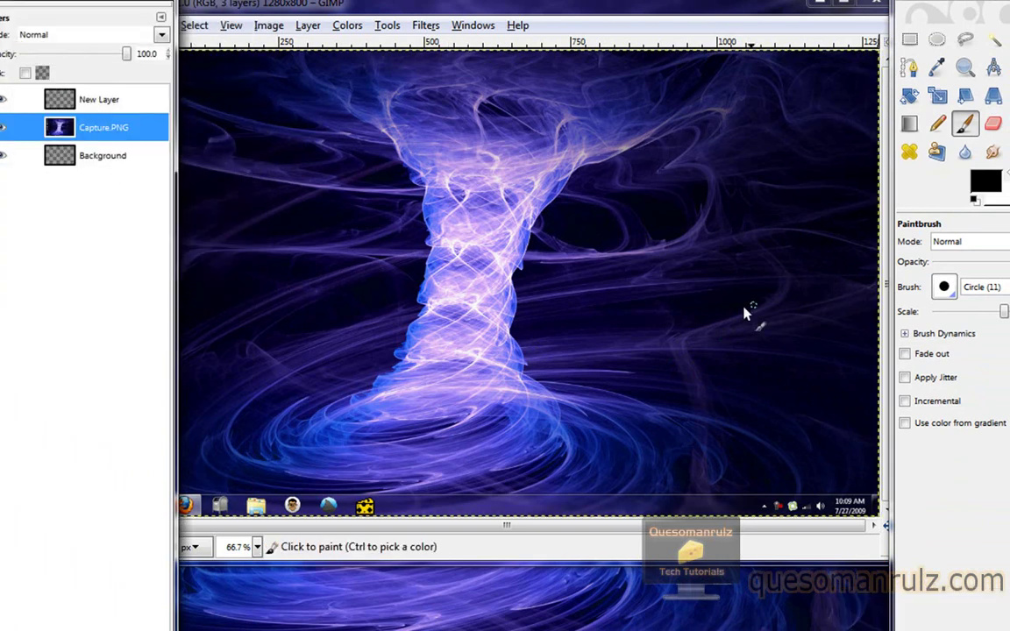
left_click(87, 102)
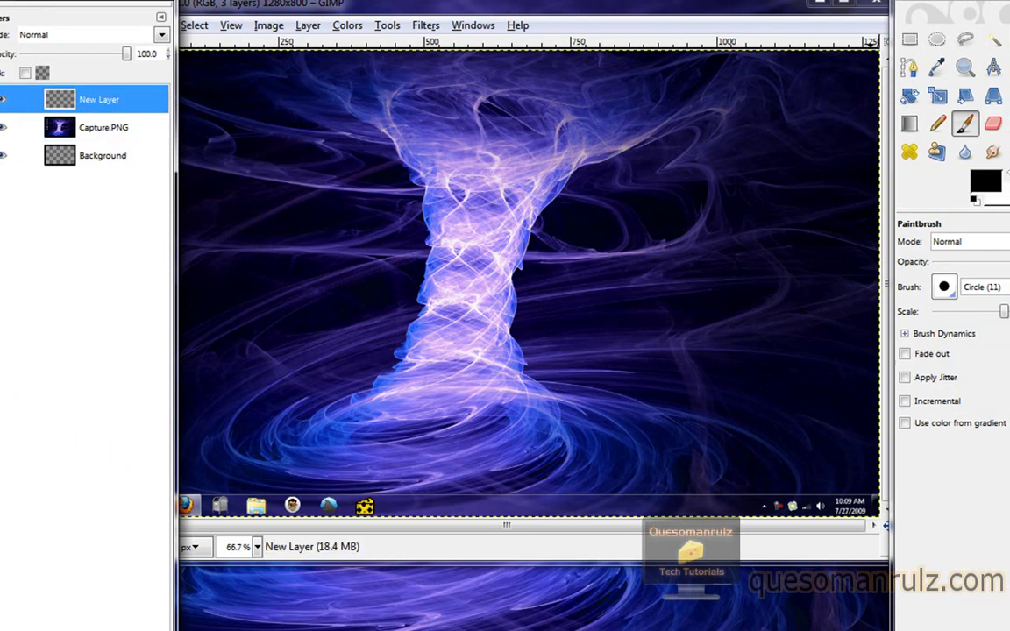
key("t")
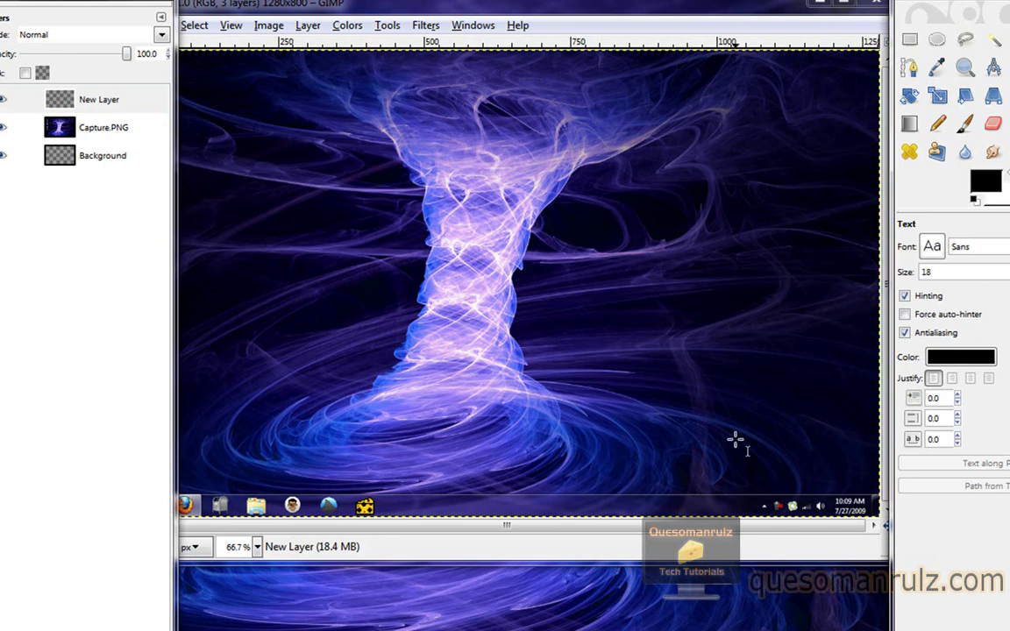
Add 'Quesomanrulz' text near the lower-right corner in white at size 34.
left_click(750, 476)
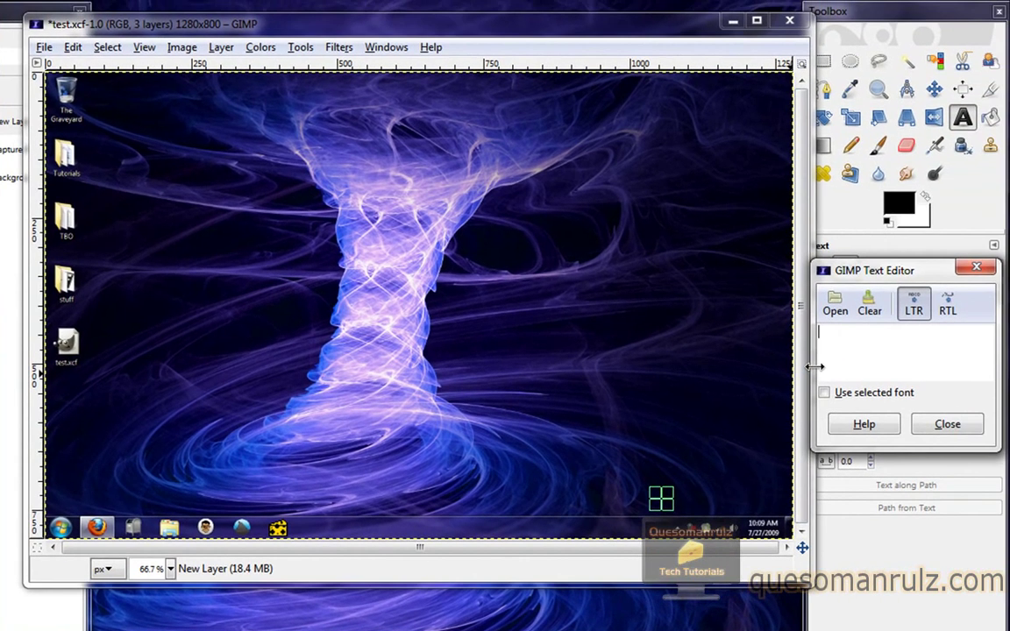
type("Ques")
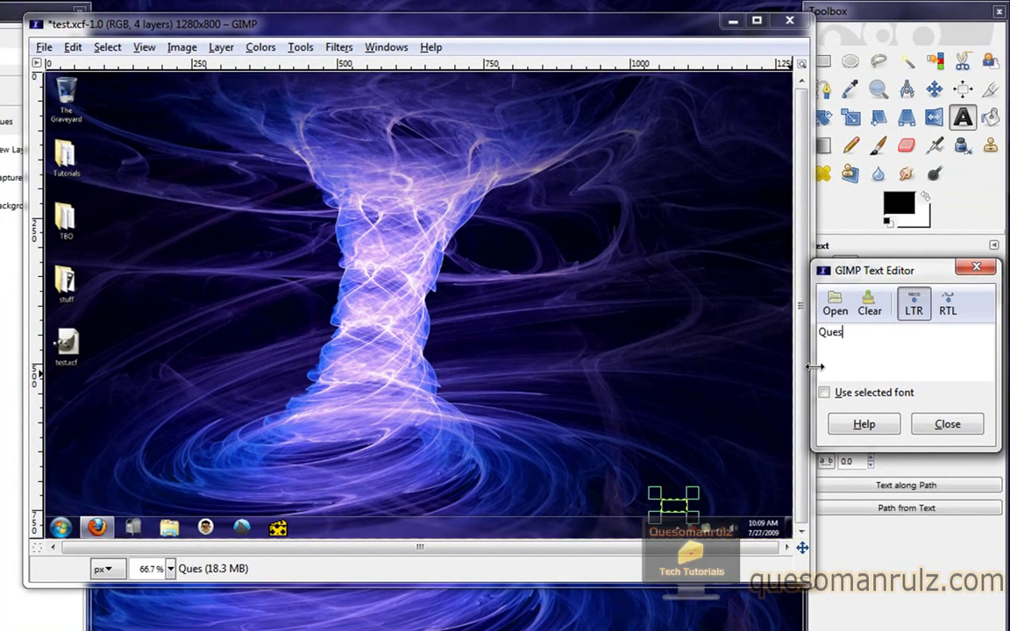
type("omanrulz")
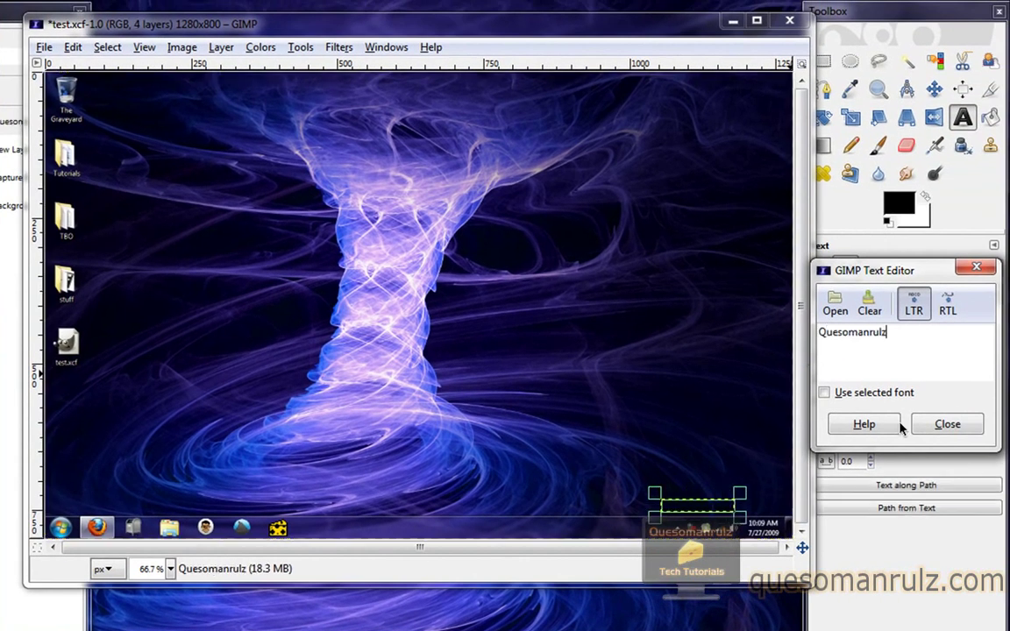
left_click(965, 428)
left_click(901, 377)
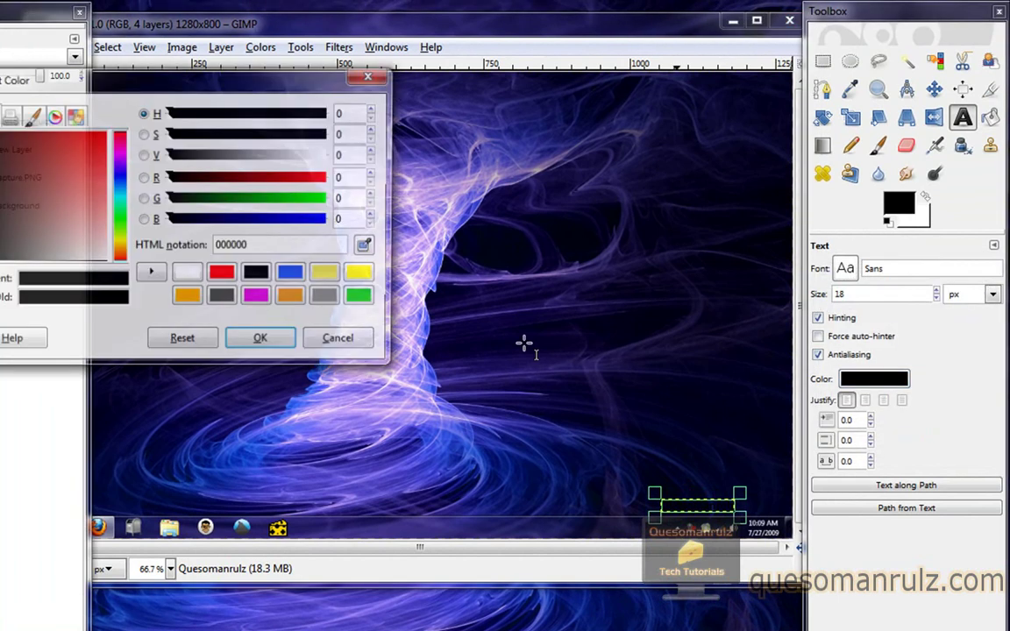
left_click(187, 275)
left_click(241, 342)
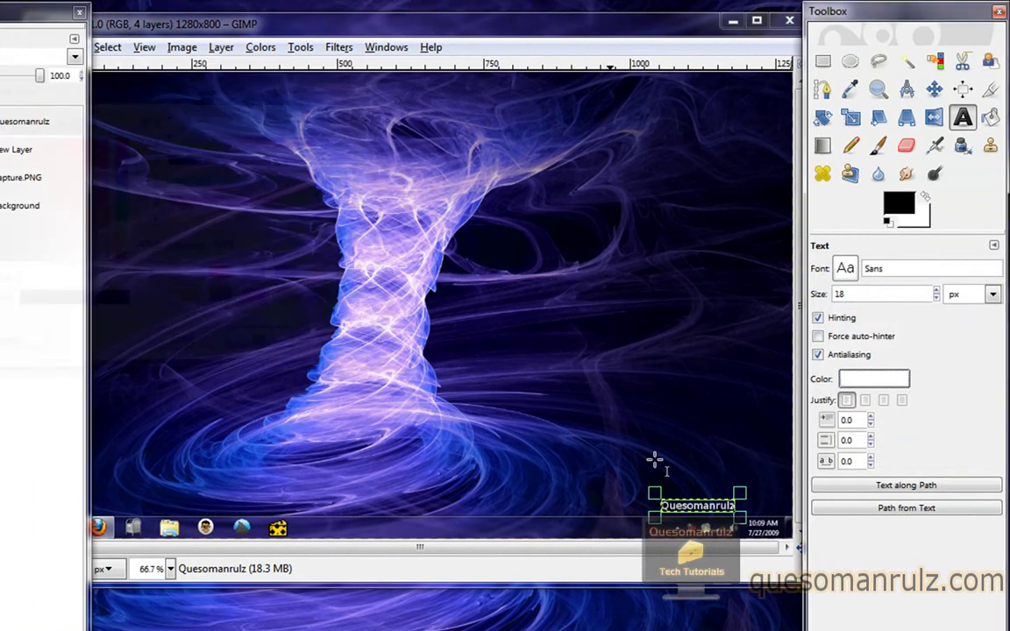
left_click(937, 292)
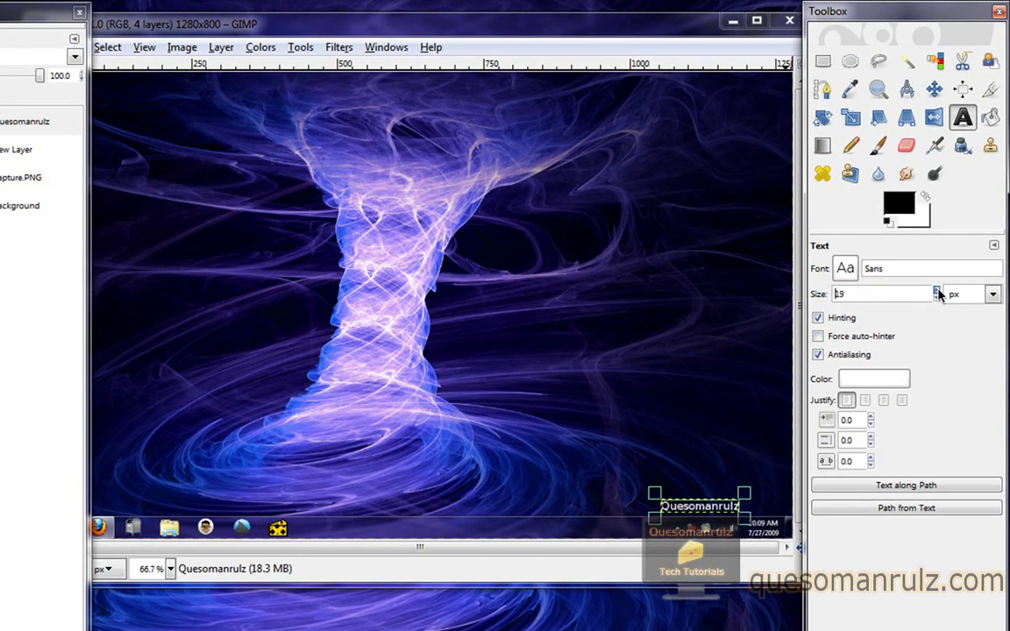
Nudge the Quesomanrulz text slightly up and left with the Move tool, then select the Capture.PNG layer.
left_click(934, 88)
left_click_drag(748, 511, 728, 510)
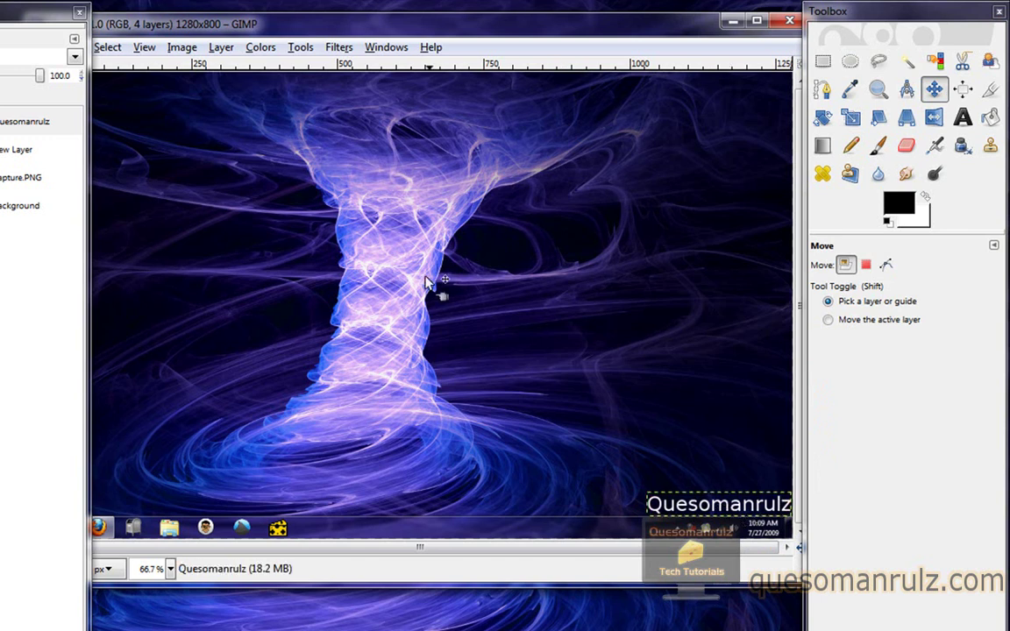
left_click(7, 205)
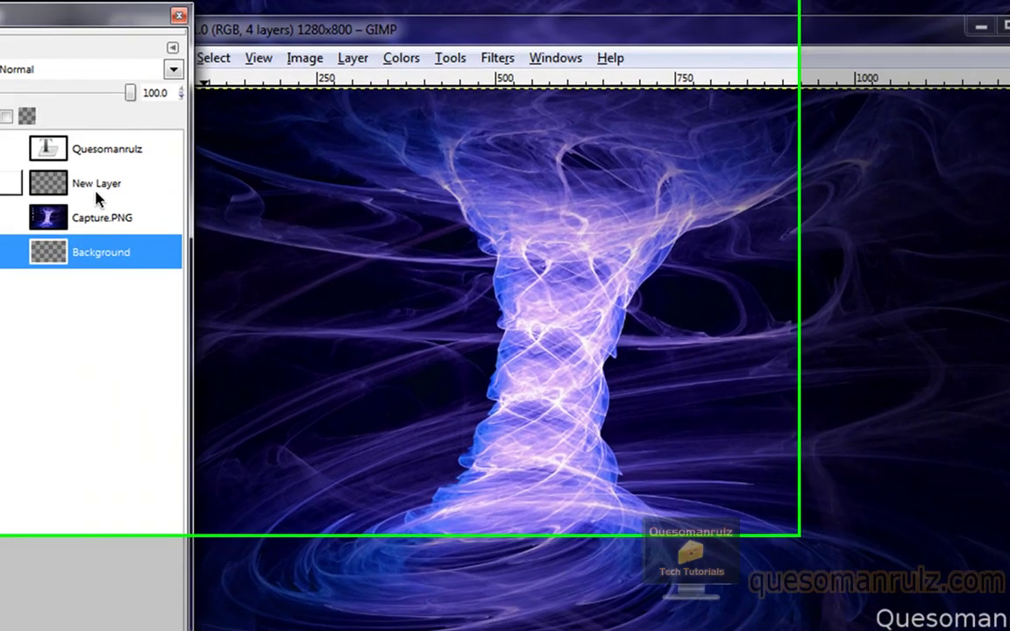
left_click(29, 180)
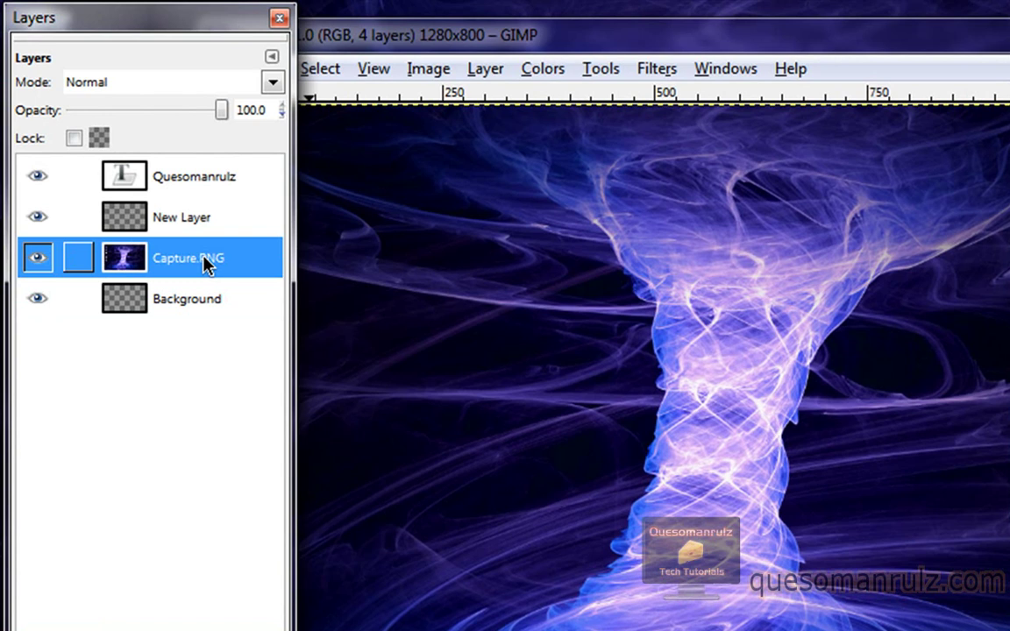
Bring up the Capture.PNG layer's context menu to delete that layer.
right_click(204, 259)
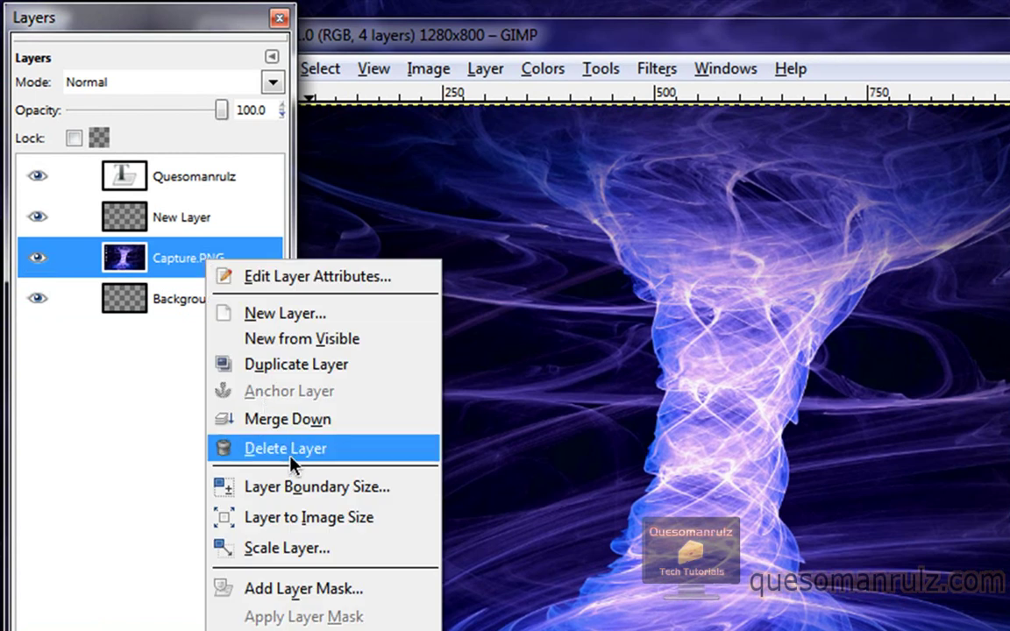
key("Escape")
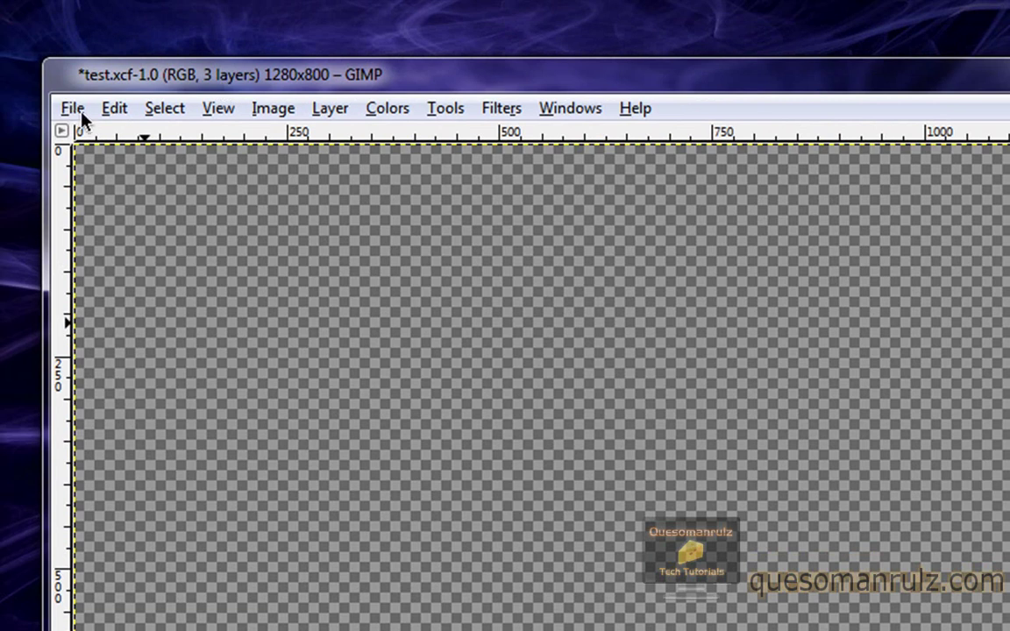
Export the image to the Desktop as watermark.png, merging visible layers, with default PNG options.
left_click(74, 109)
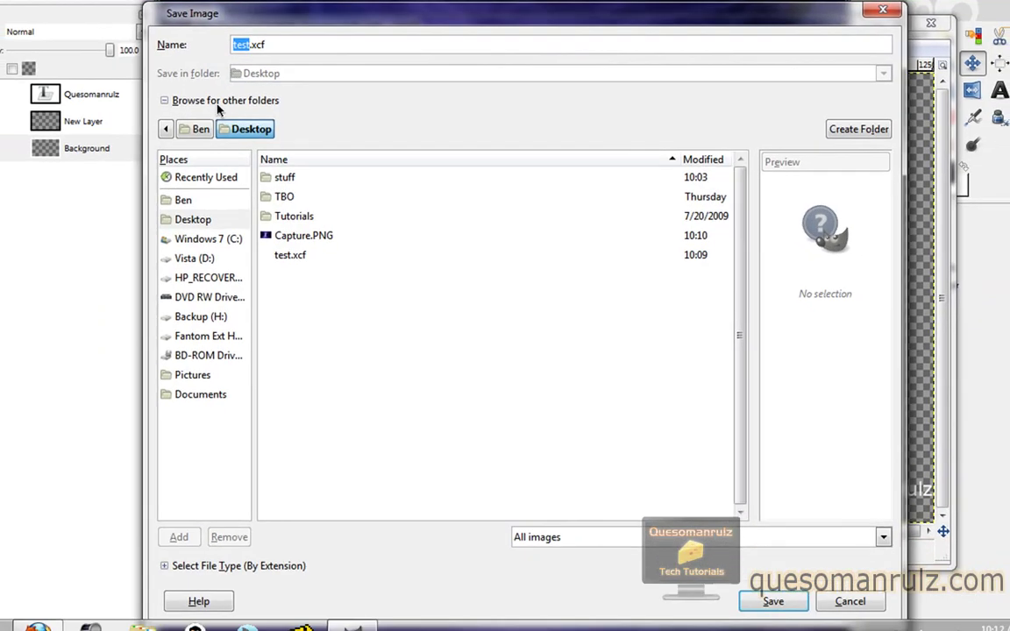
left_click_drag(275, 44, 105, 53)
type("wate")
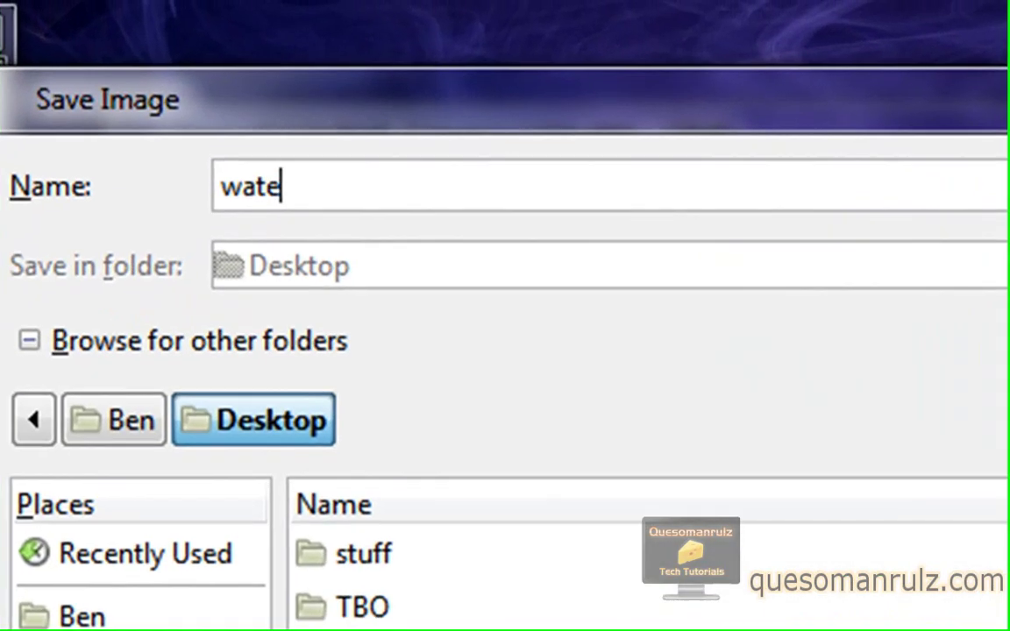
type("rmark.png")
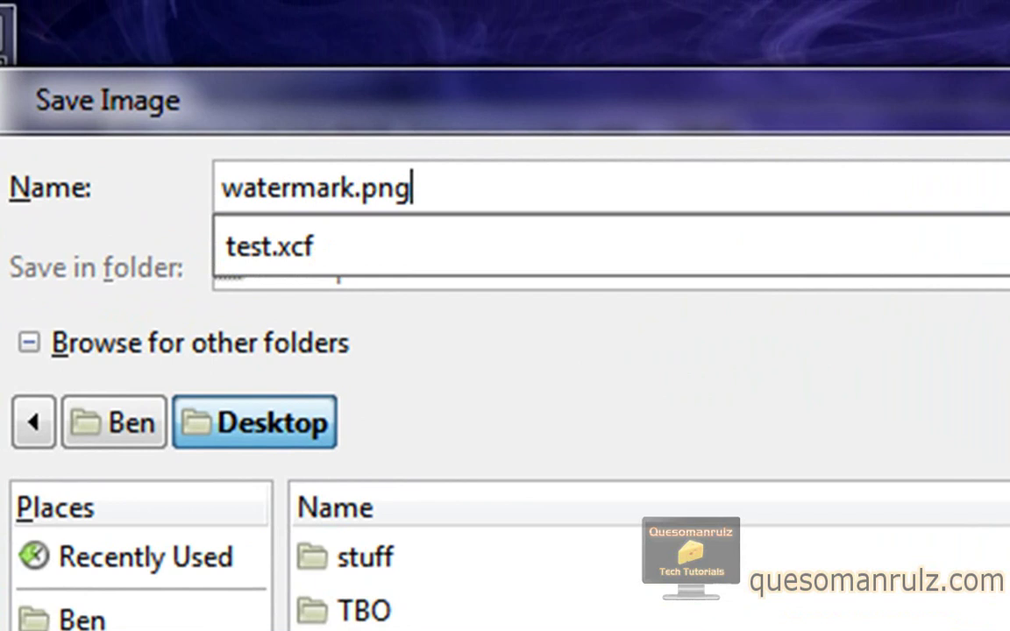
key("Return")
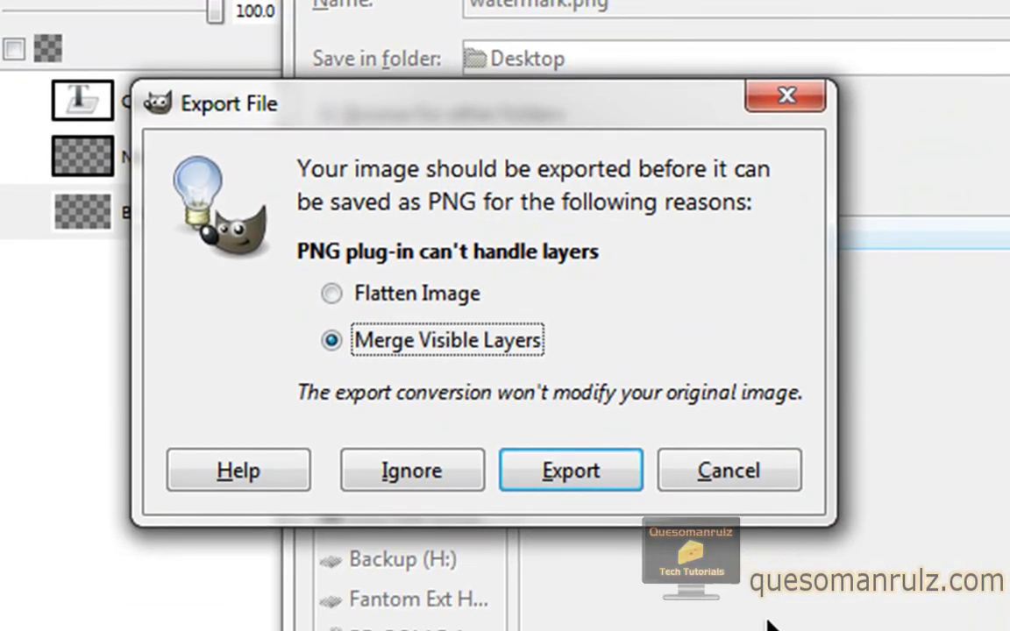
left_click(586, 484)
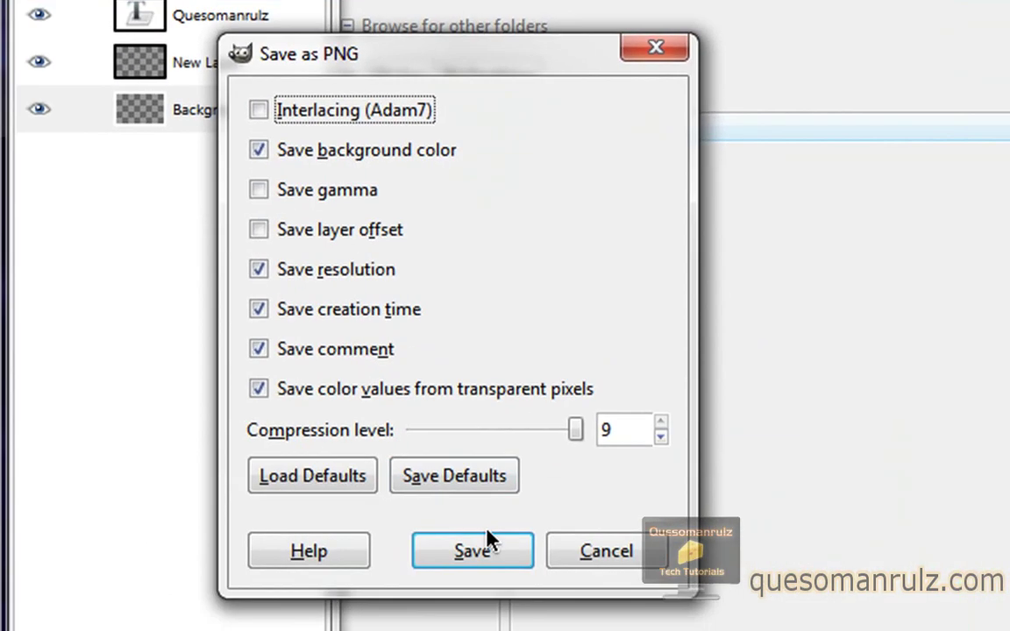
left_click(489, 545)
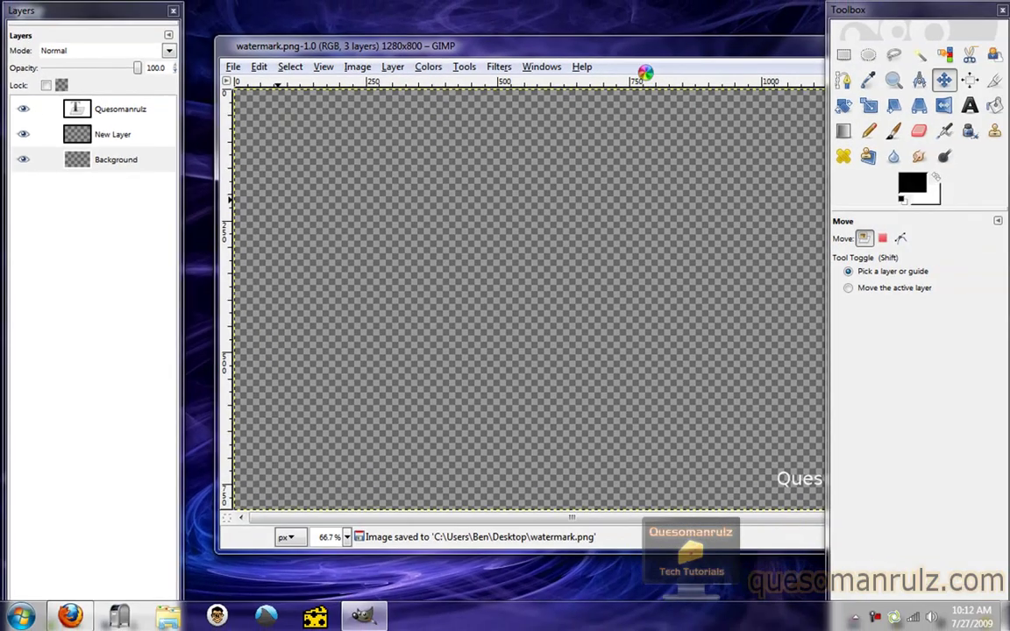
Close the watermark image and quit GIMP.
left_click_drag(430, 48, 150, 30)
left_click(624, 25)
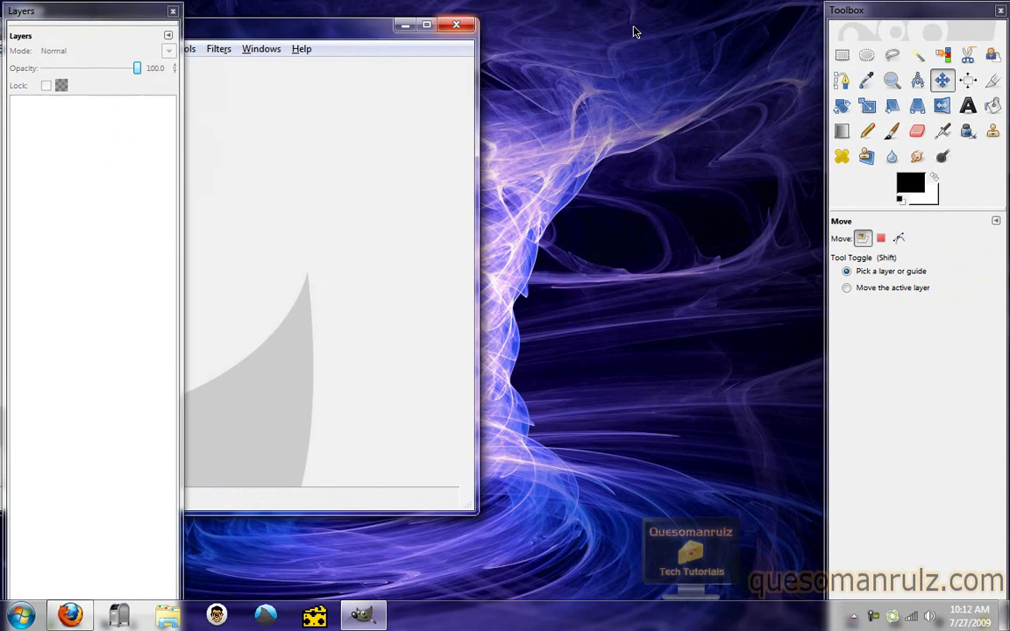
left_click(429, 16)
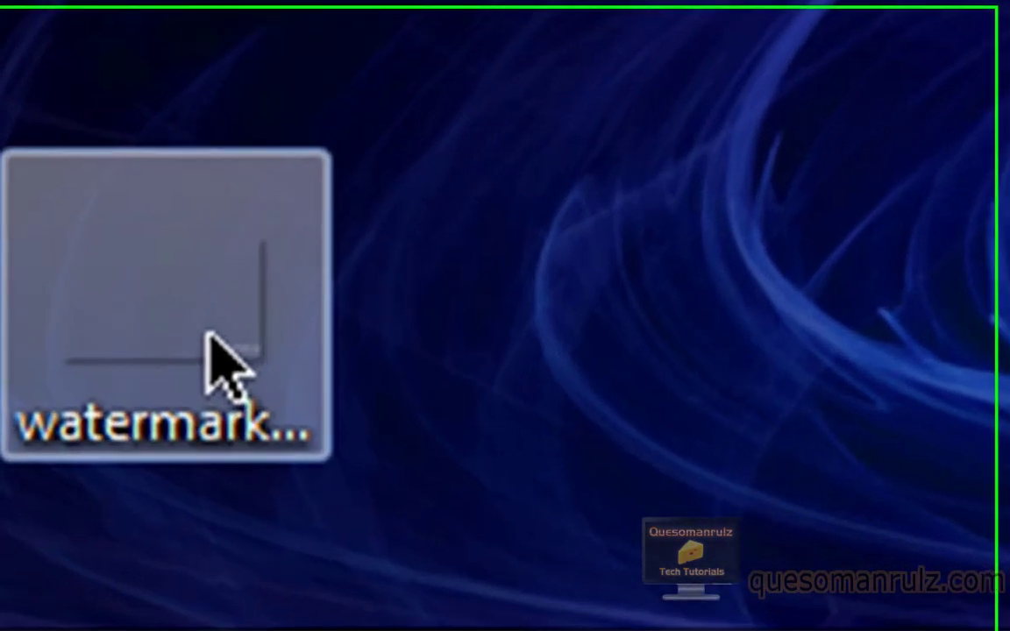
Preview watermark.png from the desktop in Photo Viewer, then close the preview.
left_click(36, 548)
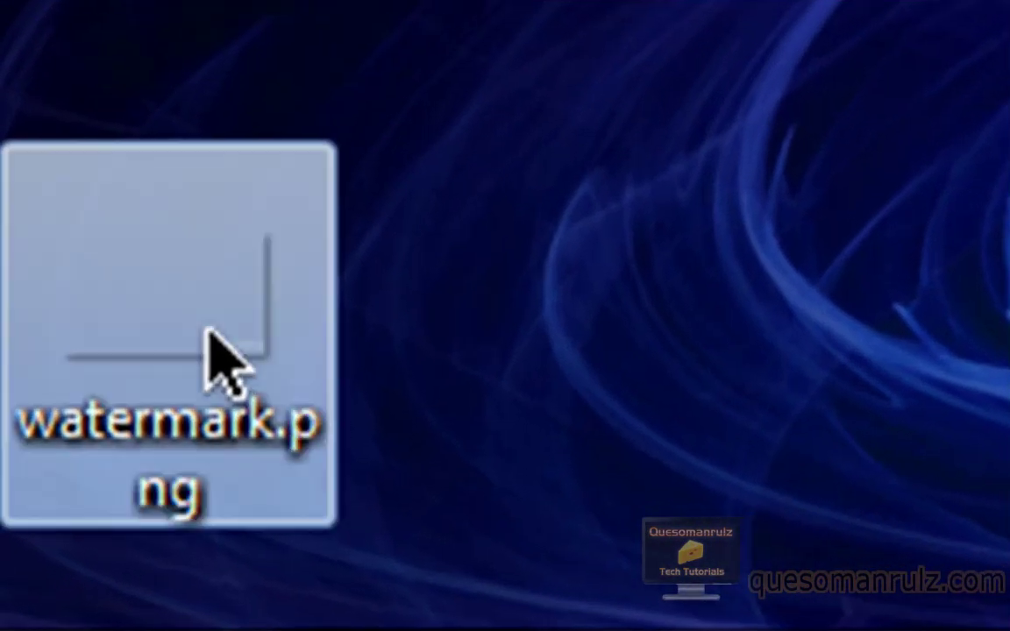
double_click(211, 360)
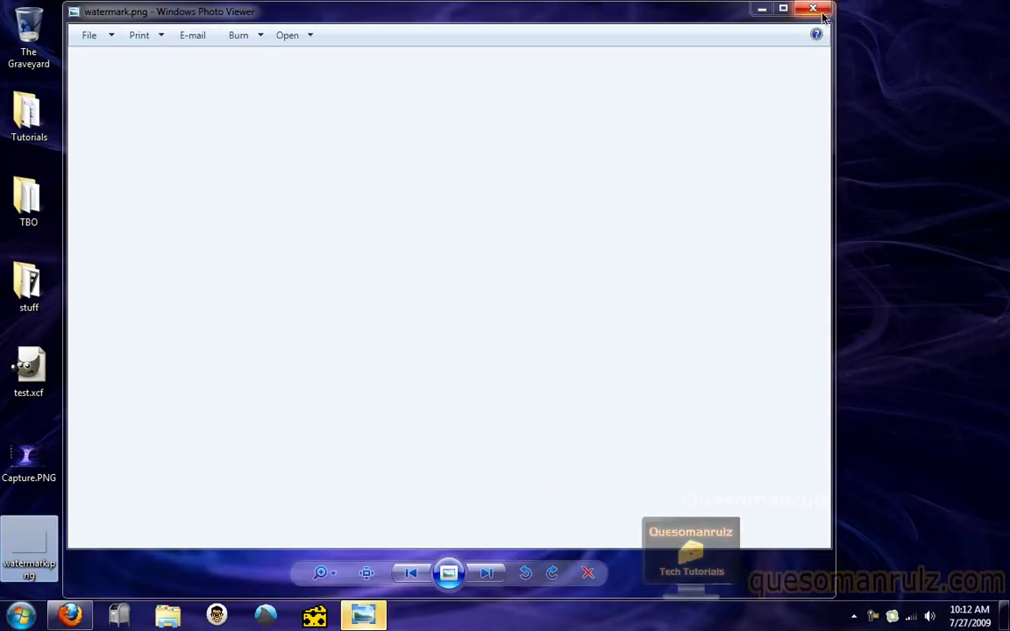
left_click(814, 9)
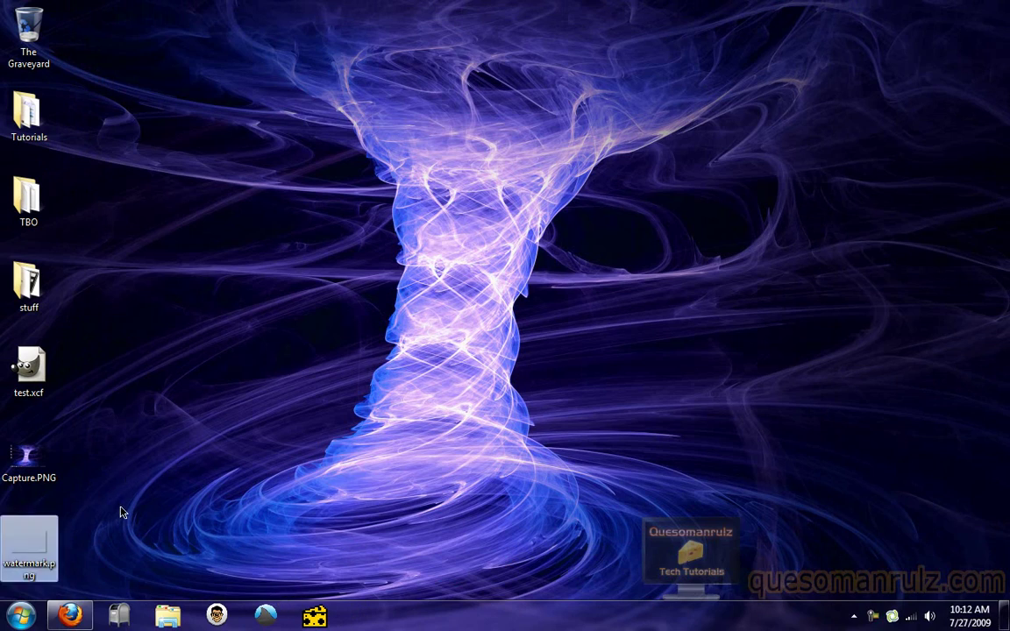
Bring up the quick program launcher with Alt+Space.
left_click(18, 622)
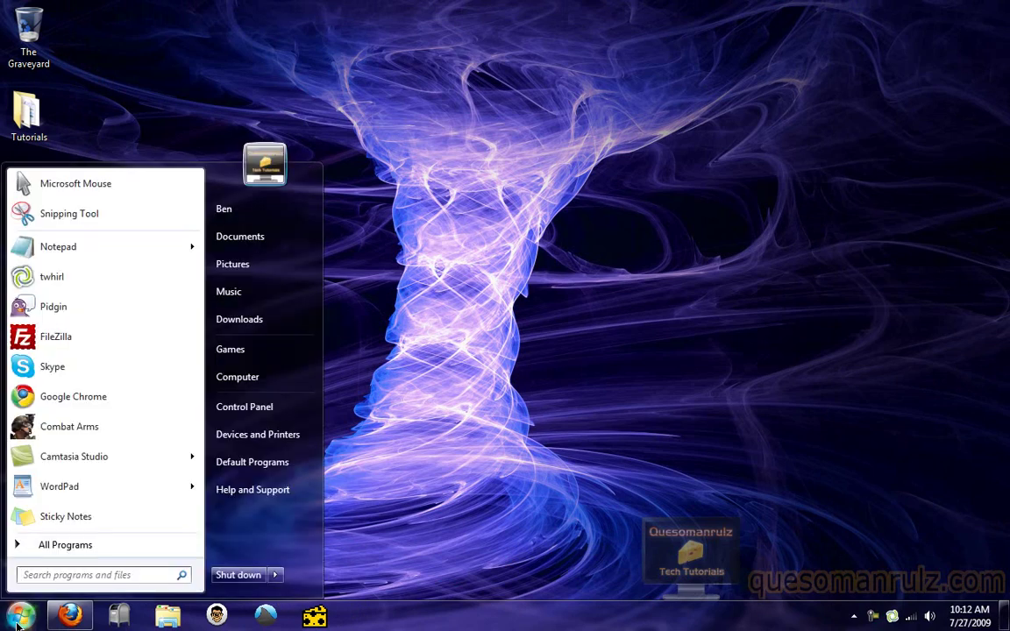
left_click(18, 624)
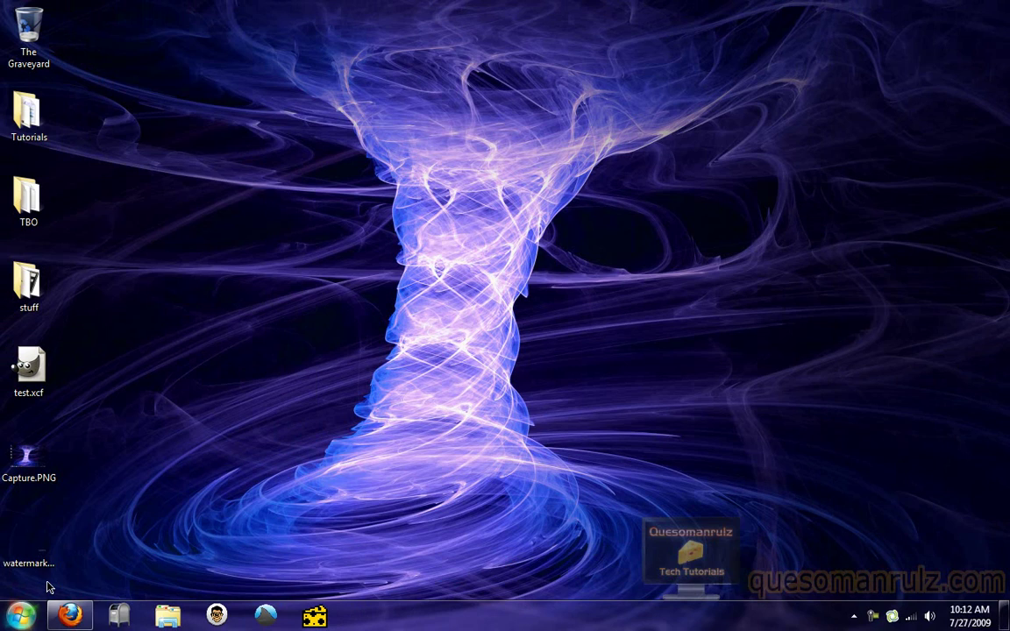
key("alt+space")
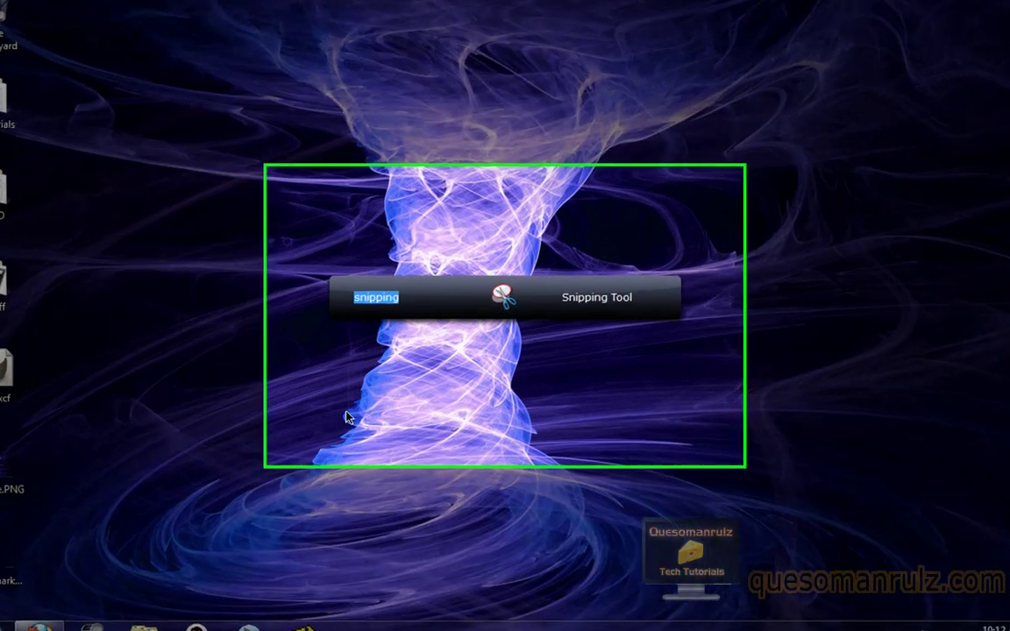
Launch Camtasia Studio by searching 'camtasia stud' in the launcher.
type("camtasia")
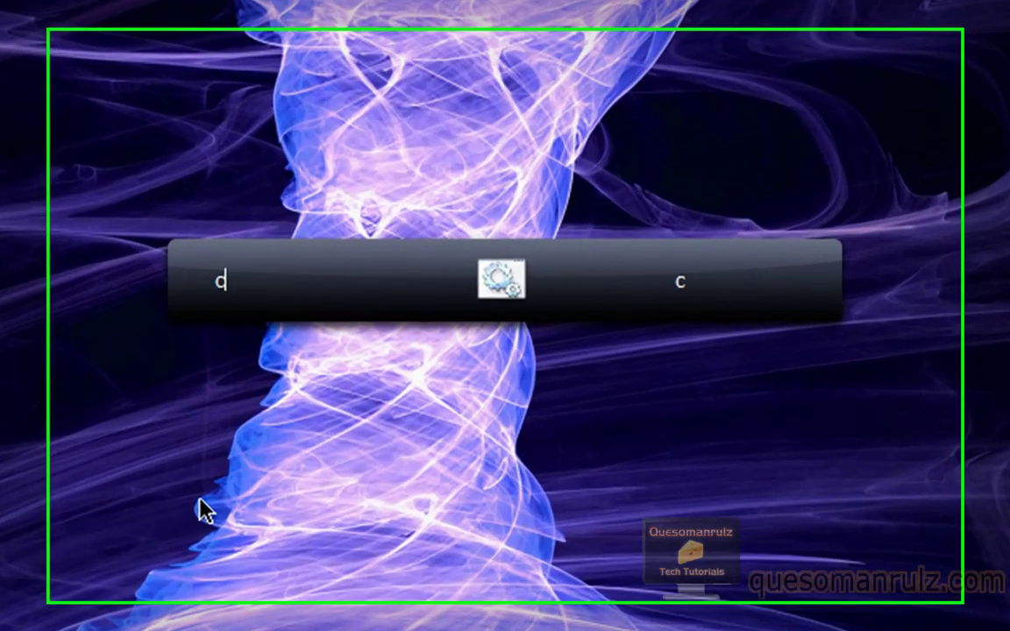
type(" stid")
key("BackSpace")
key("BackSpace")
key("Return")
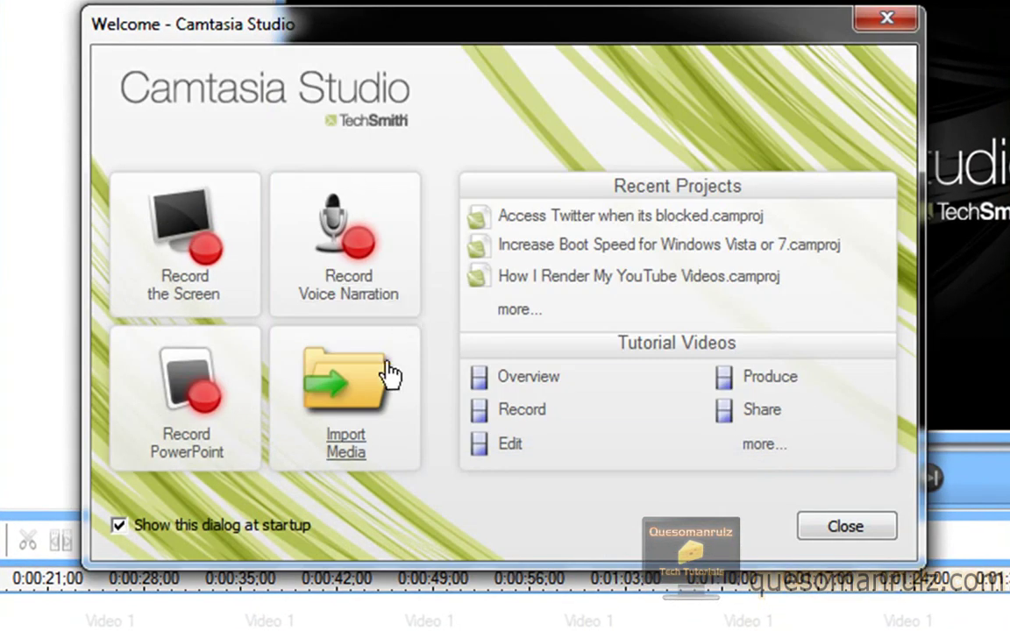
Import Intro (no sound).wmv from the Tutorials folder into the clip bin.
left_click(389, 374)
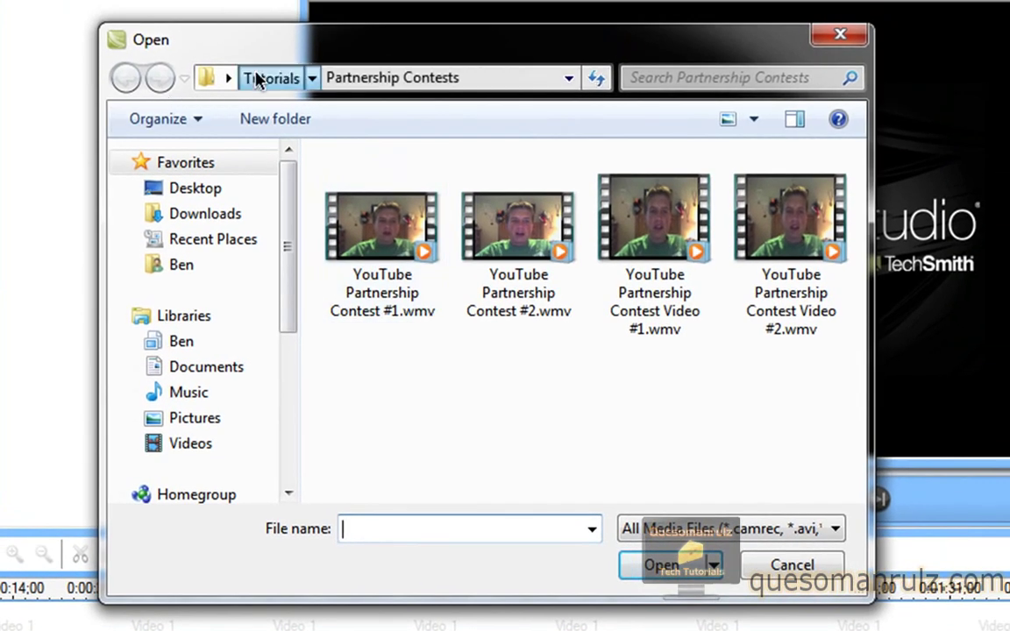
left_click(270, 76)
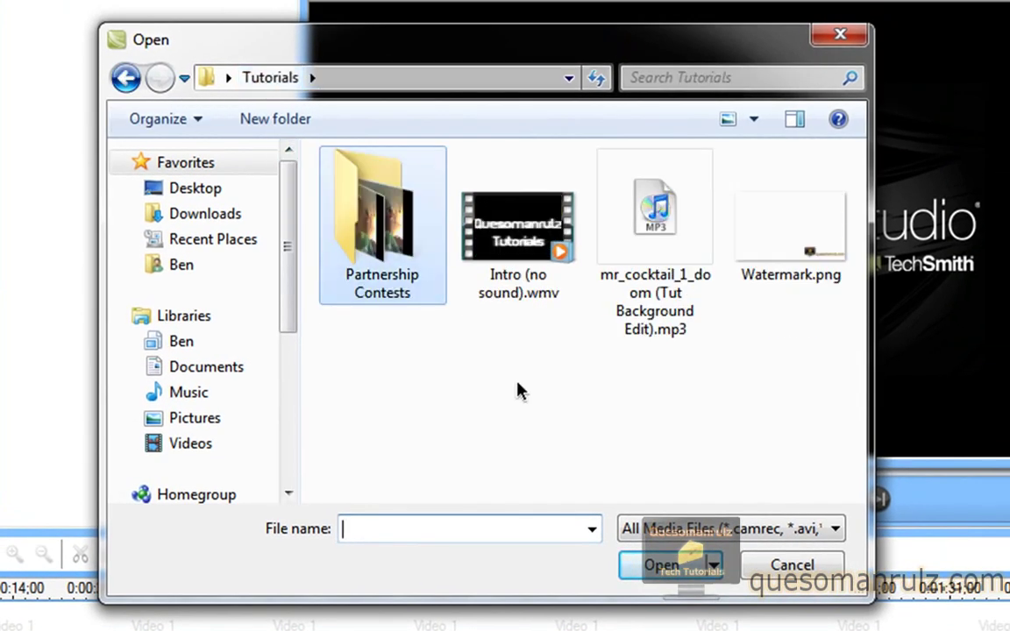
double_click(524, 219)
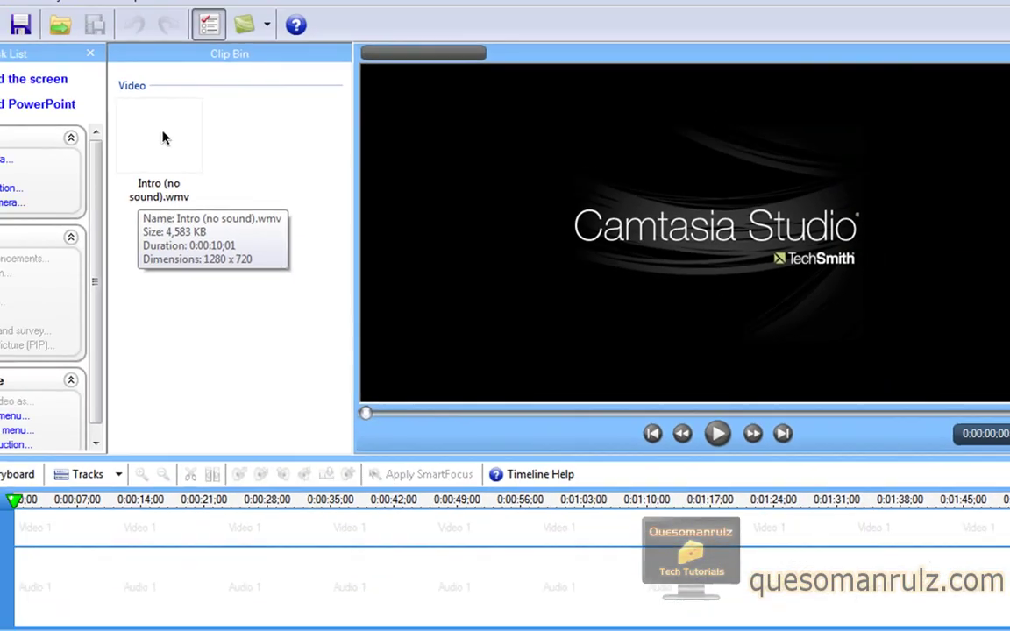
Place the Intro clip on Video 1 and set editing dimensions to the YouTube HD 1280×800 preset.
left_click_drag(48, 98, 59, 491)
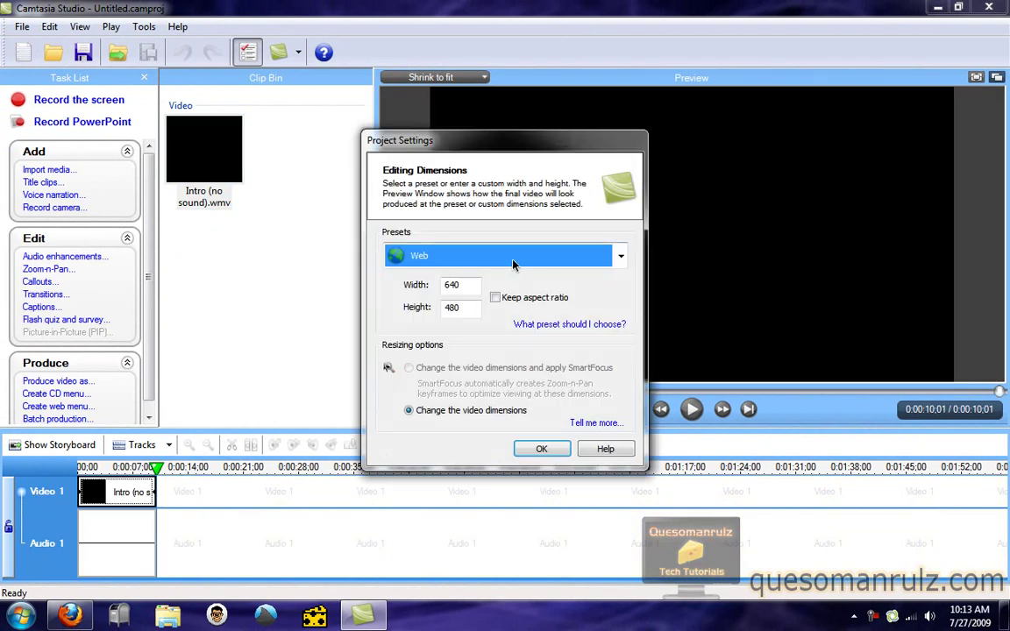
left_click(511, 264)
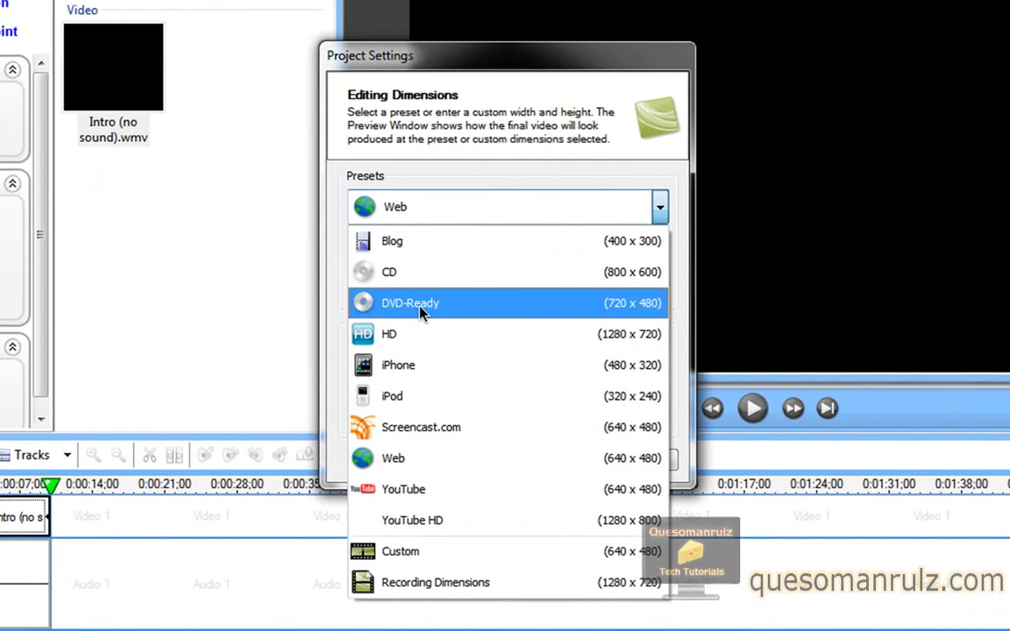
left_click(408, 524)
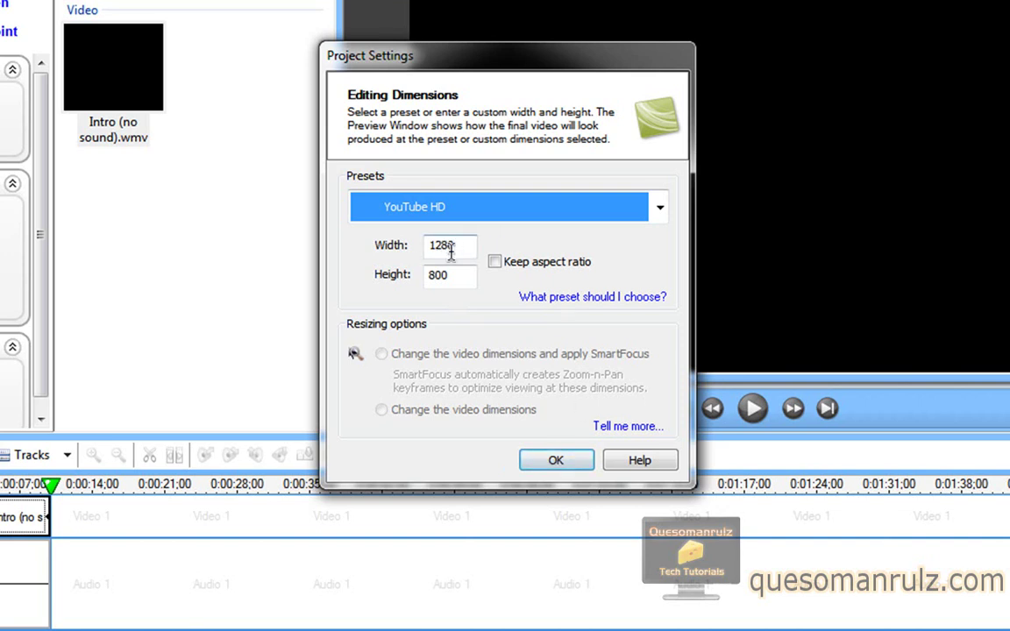
left_click(582, 462)
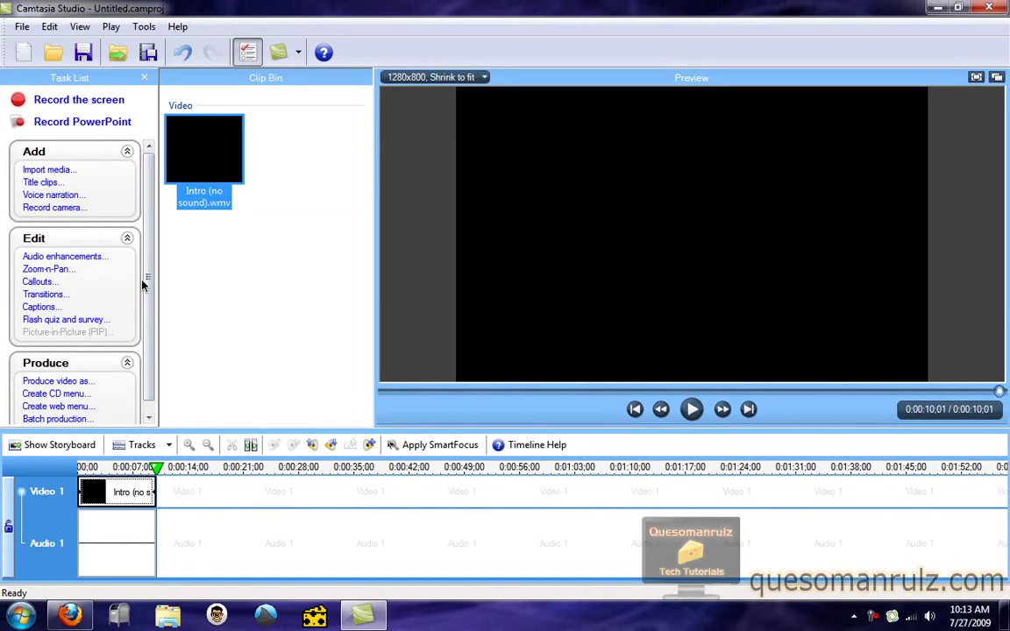
Start a custom WMV production at 1280×800 with callout fade effects no longer disabled.
left_click_drag(144, 281, 150, 346)
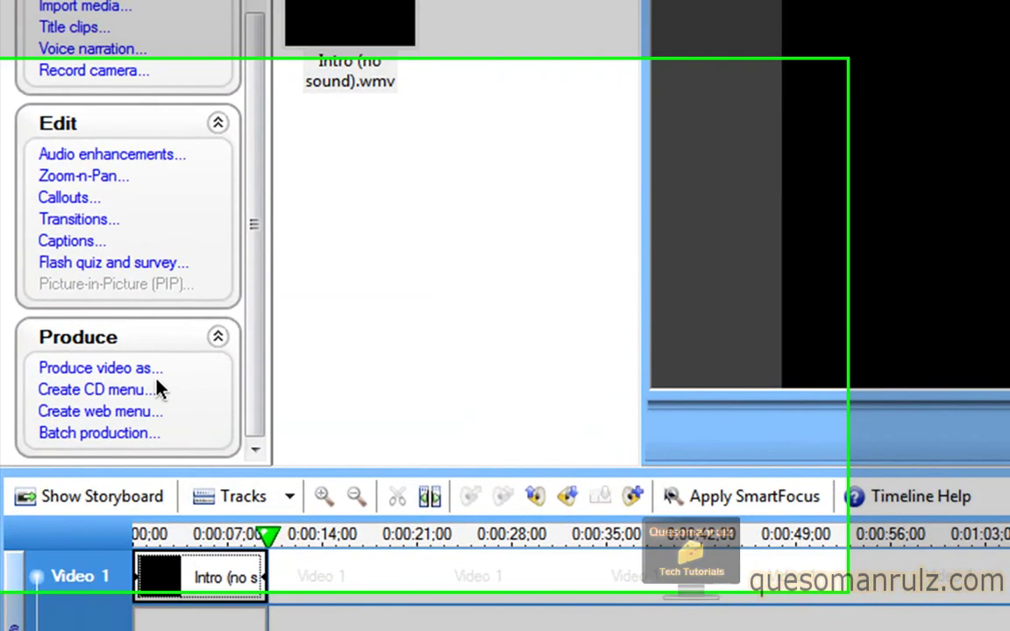
left_click(135, 370)
left_click(597, 125)
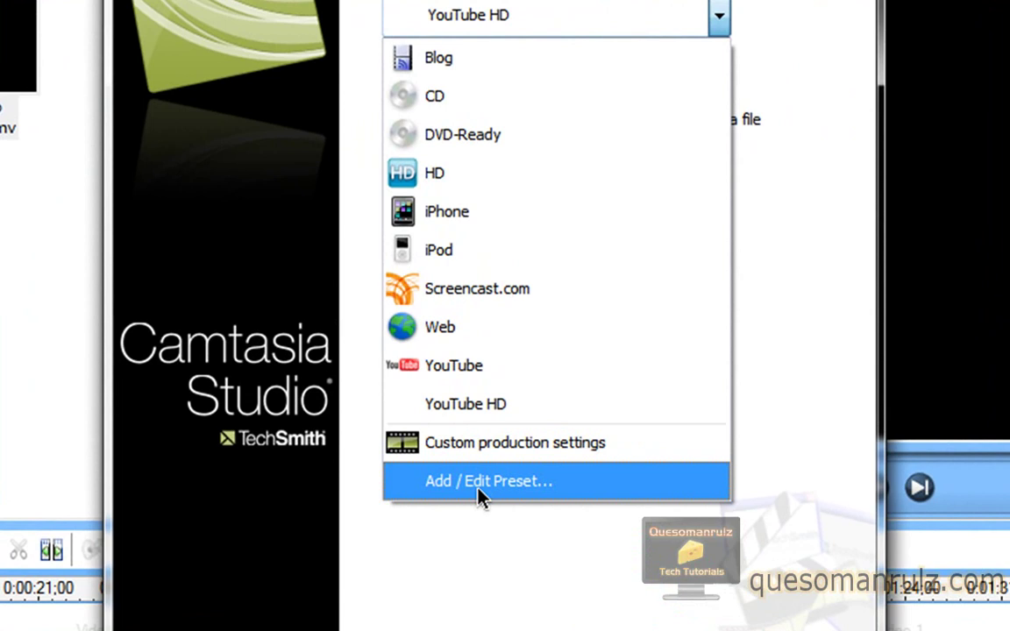
left_click(535, 449)
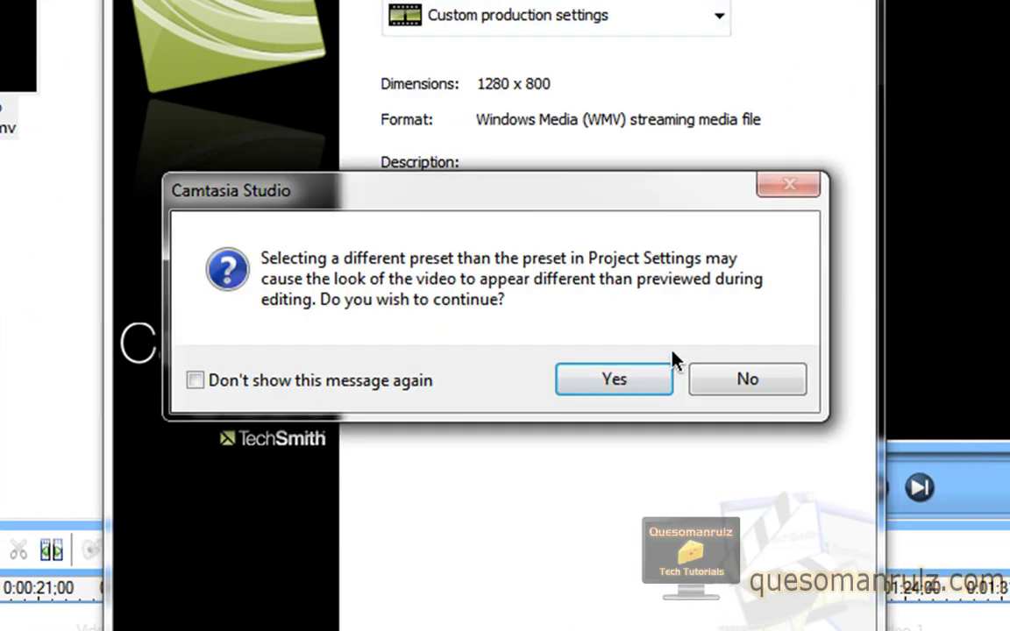
key("Return")
key("Return")
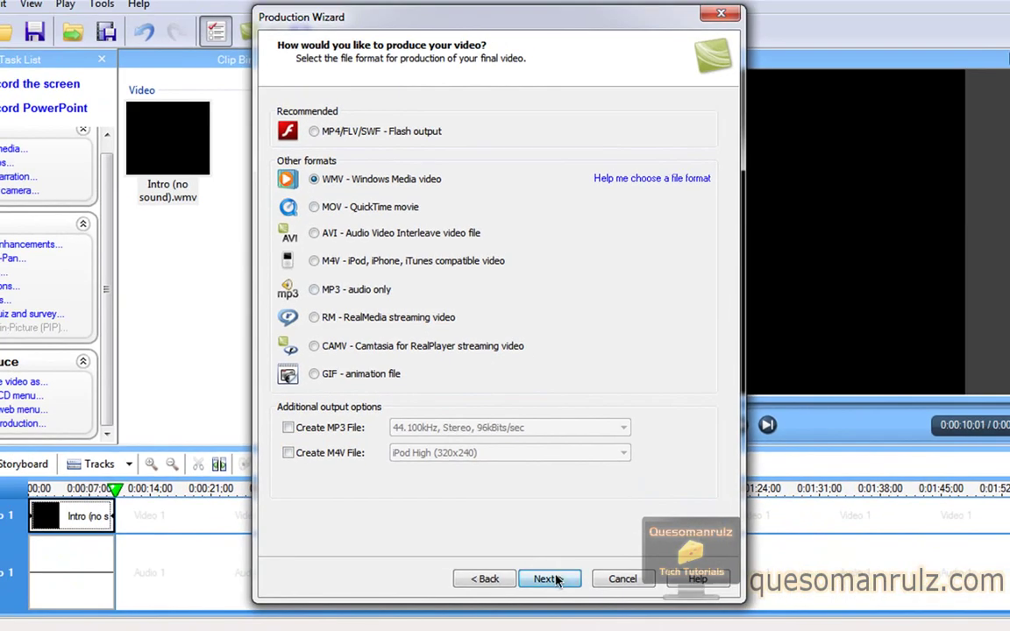
left_click(552, 578)
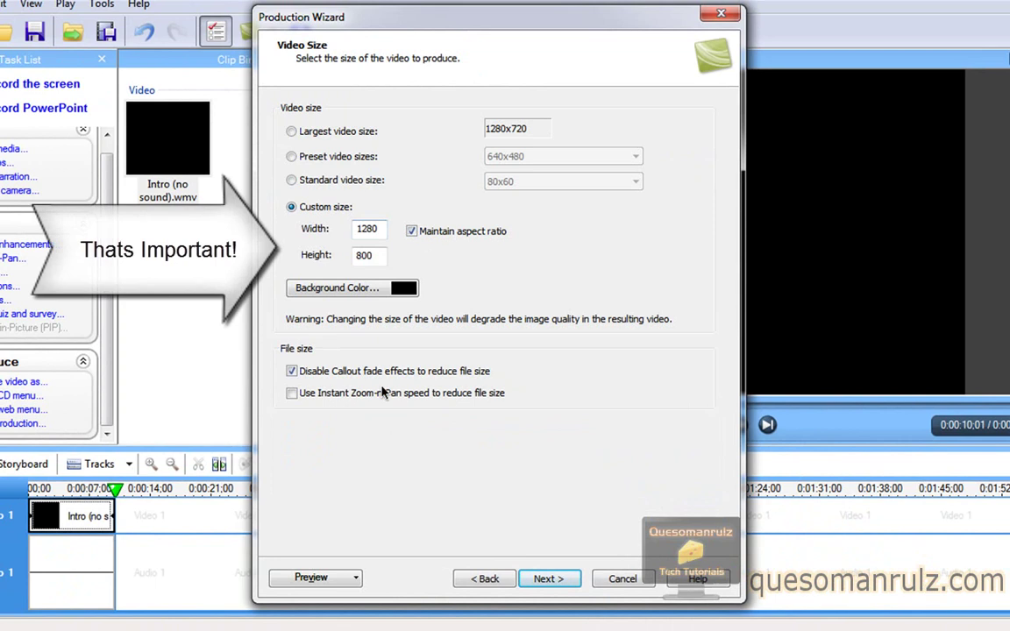
left_click(421, 371)
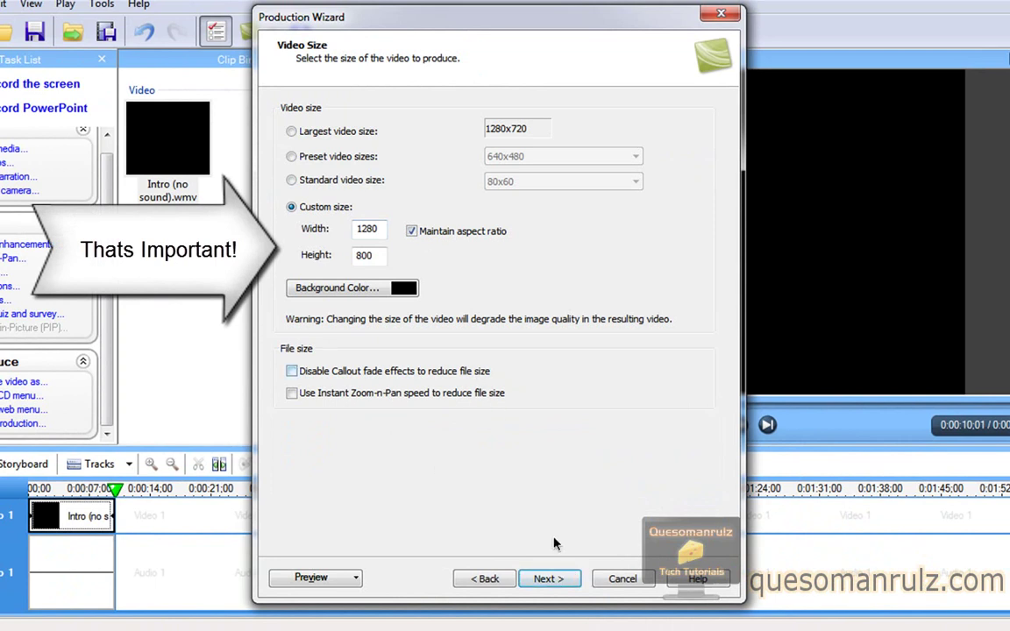
On the video options page, keep the watermark included and bring up its settings.
left_click(572, 579)
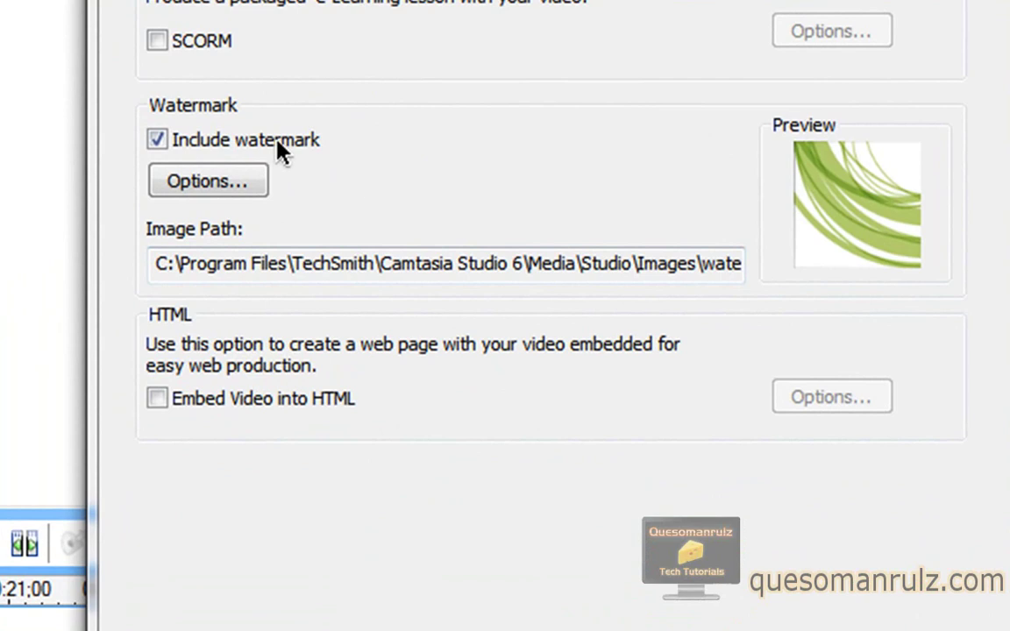
left_click(158, 140)
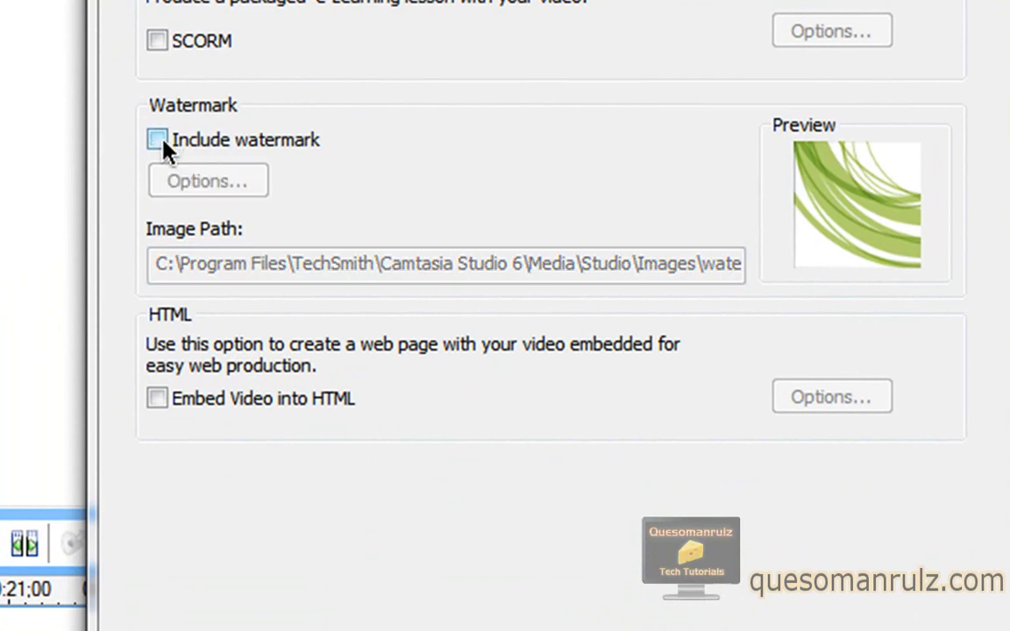
left_click(158, 140)
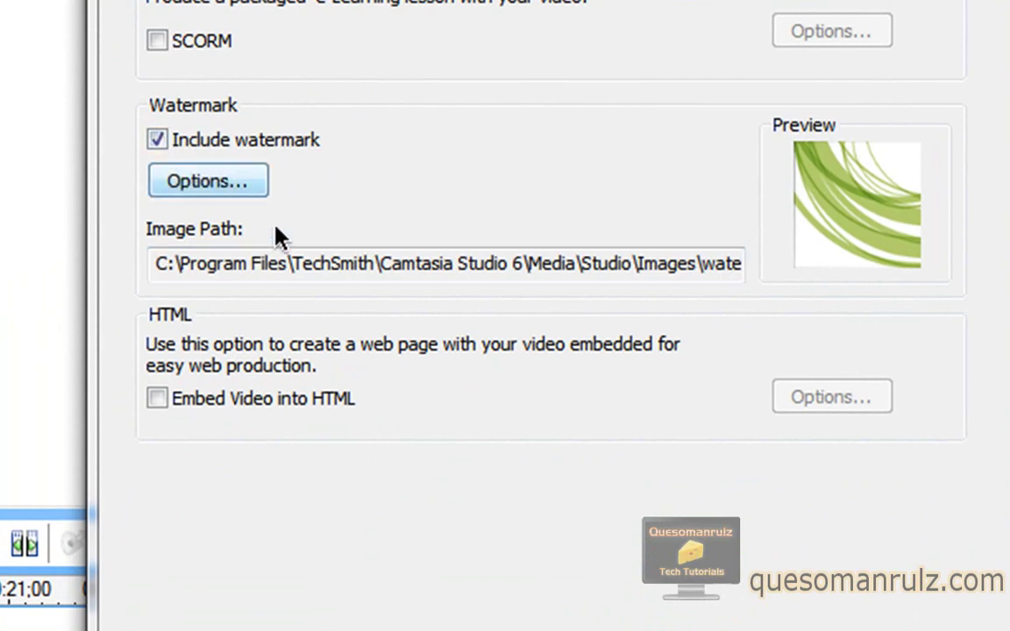
left_click(215, 186)
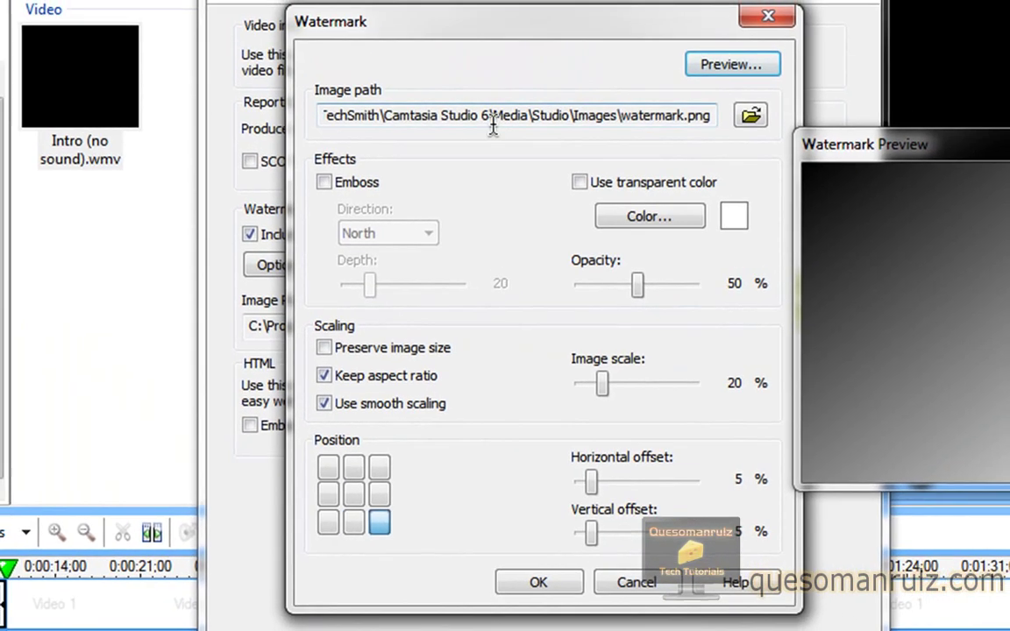
Load watermark.png from the Desktop as the watermark image.
left_click(753, 118)
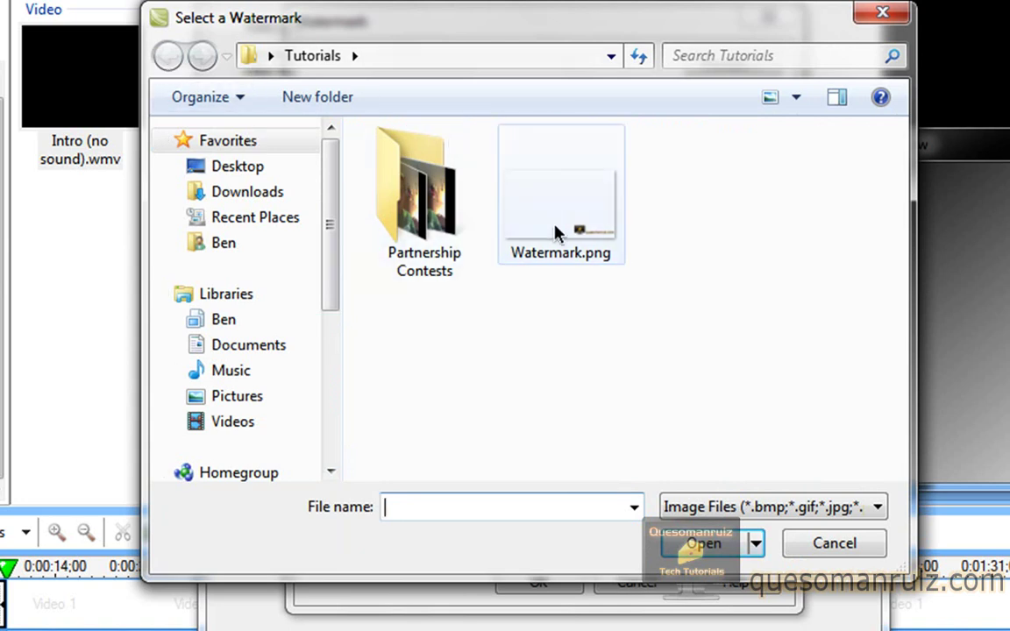
left_click(242, 173)
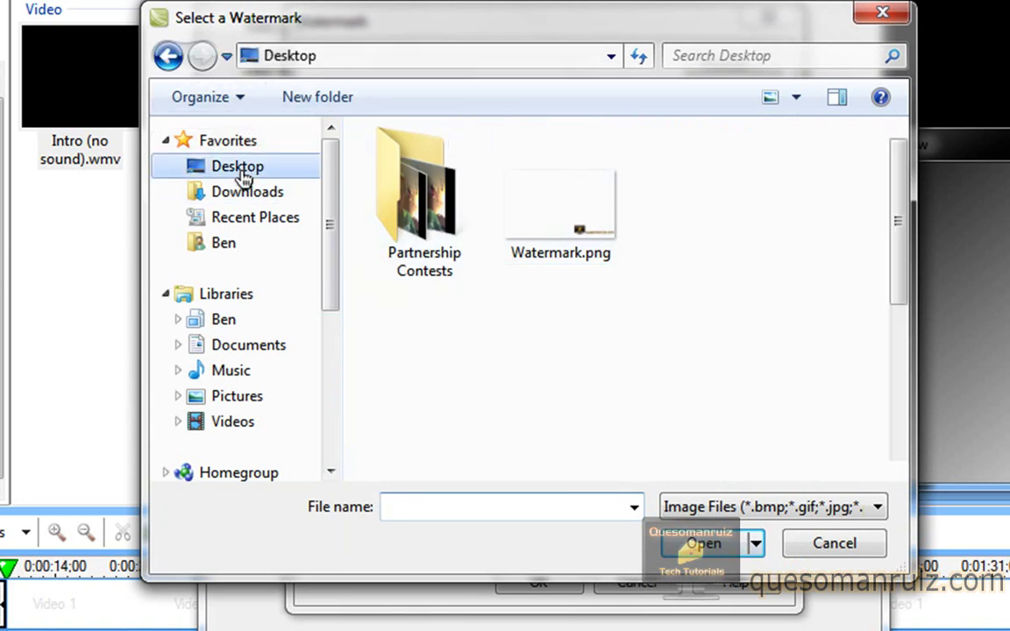
scroll(902, 338, "down", 2)
left_click(474, 450)
double_click(473, 450)
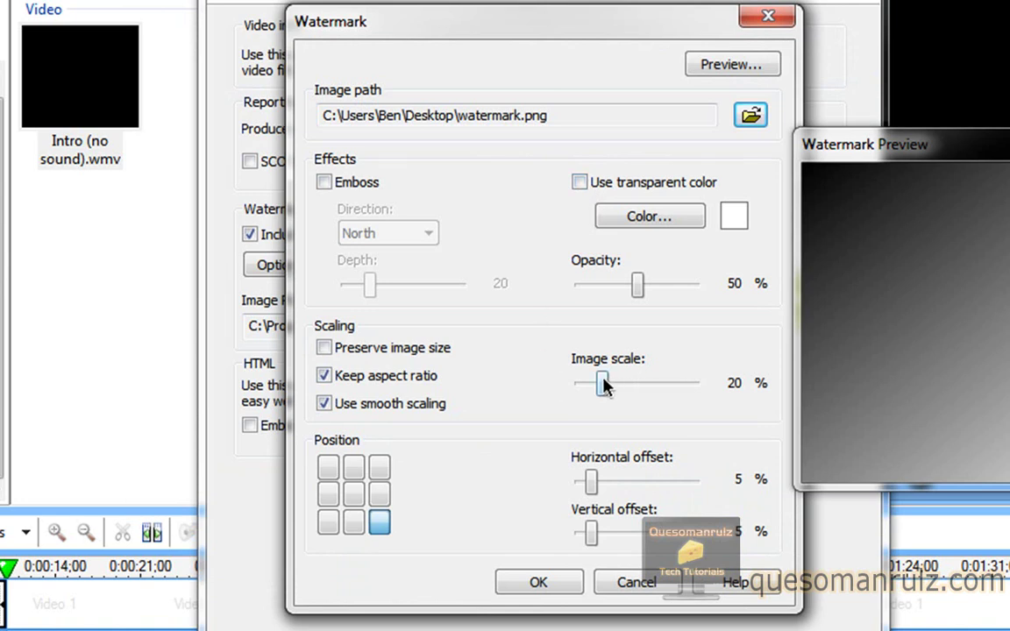
Scale the watermark to 100% and, after trying several grid positions, place it bottom-right.
left_click_drag(603, 386, 903, 374)
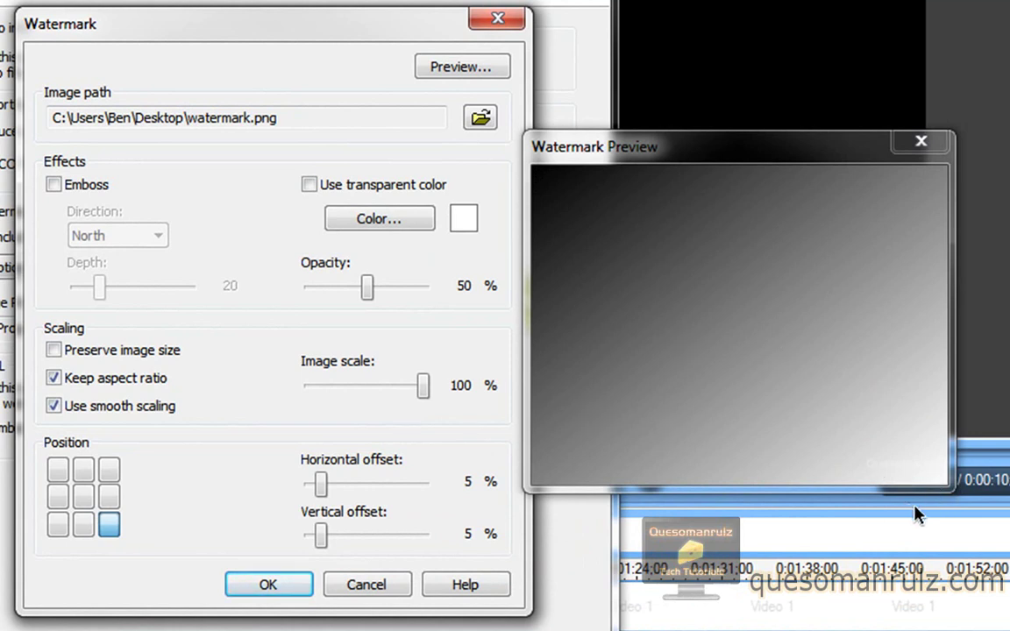
left_click(109, 470)
left_click(58, 470)
left_click(84, 498)
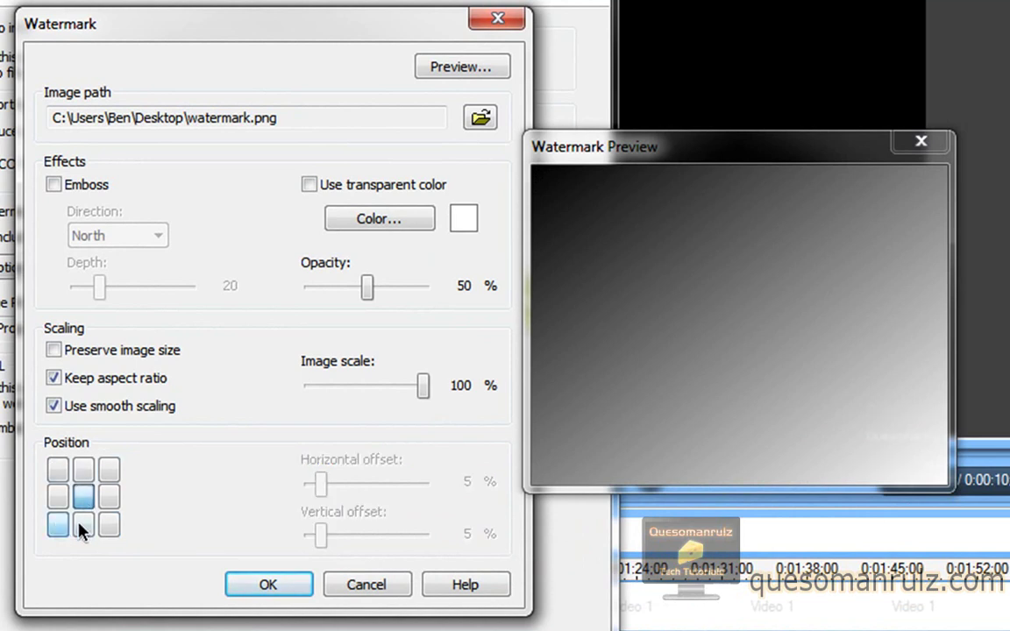
left_click(61, 526)
left_click(83, 524)
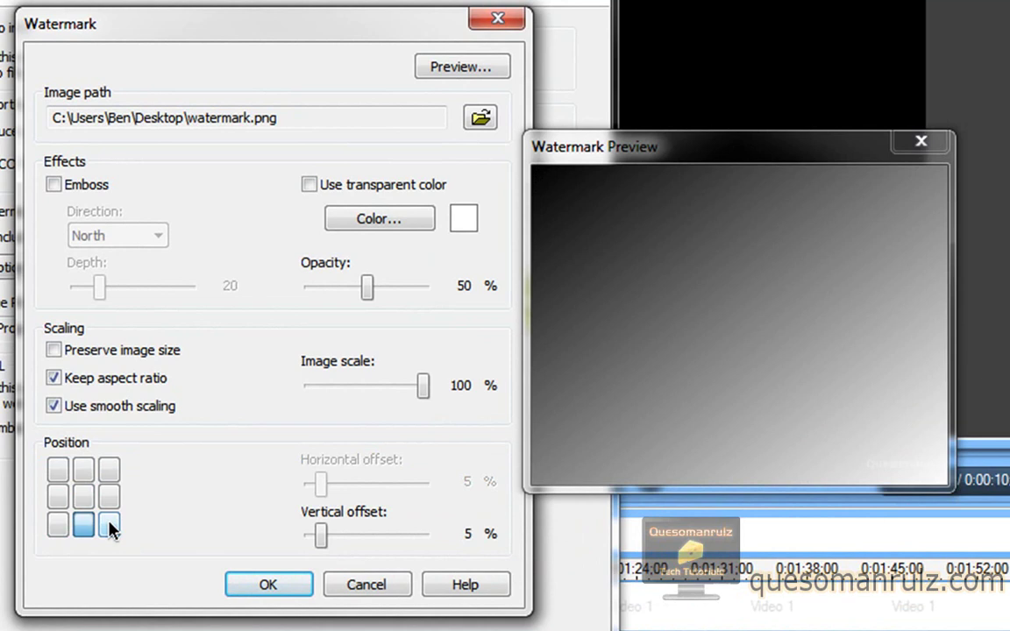
left_click(110, 526)
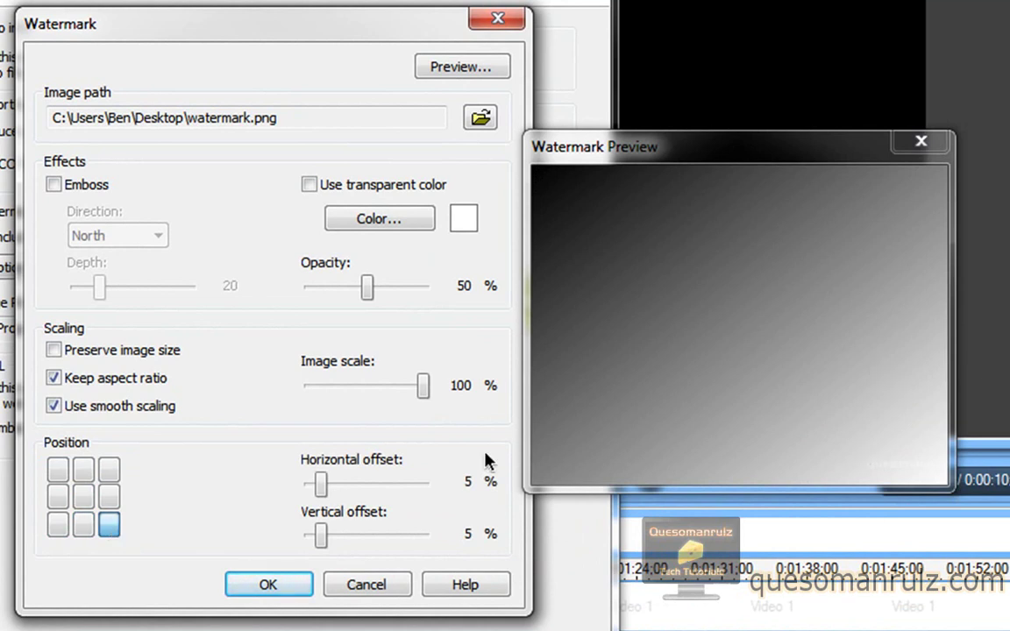
left_click(55, 475)
left_click(107, 472)
left_click(109, 524)
Accept the watermark settings and name the production output 'test'.
left_click(288, 592)
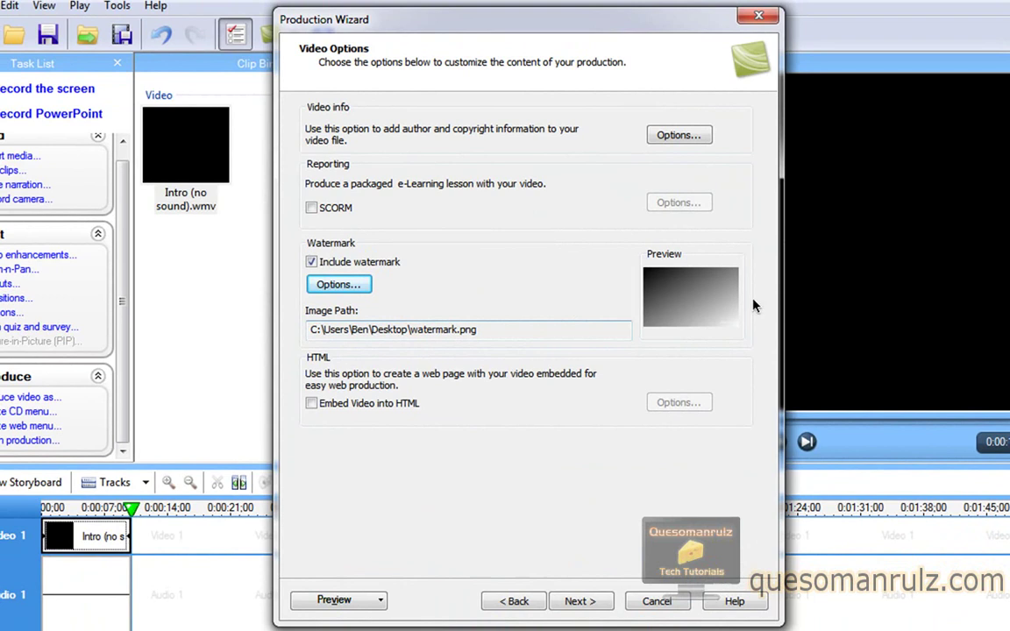
left_click(568, 602)
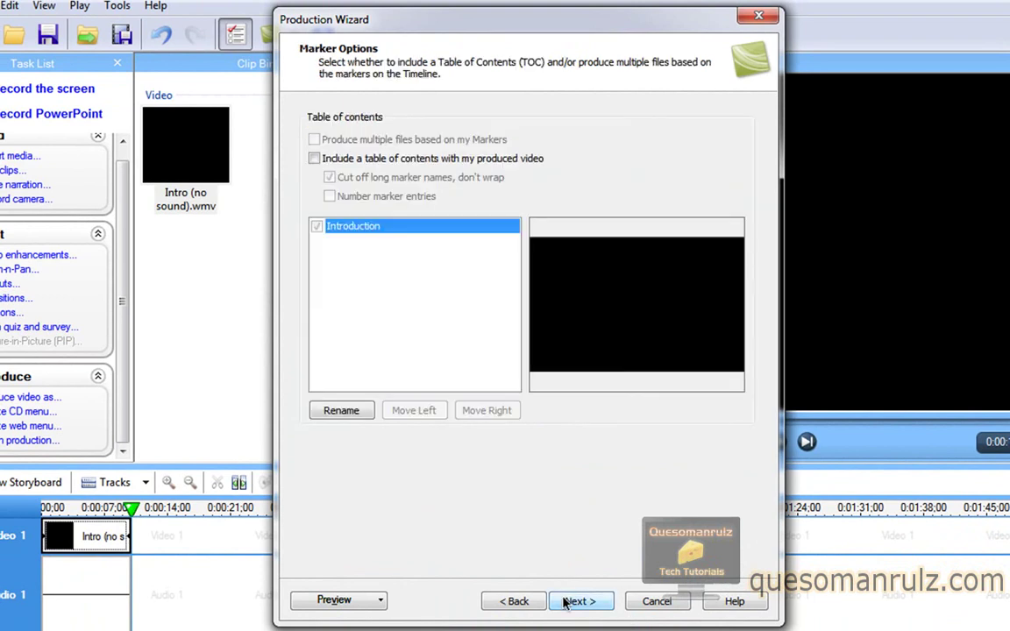
left_click(582, 603)
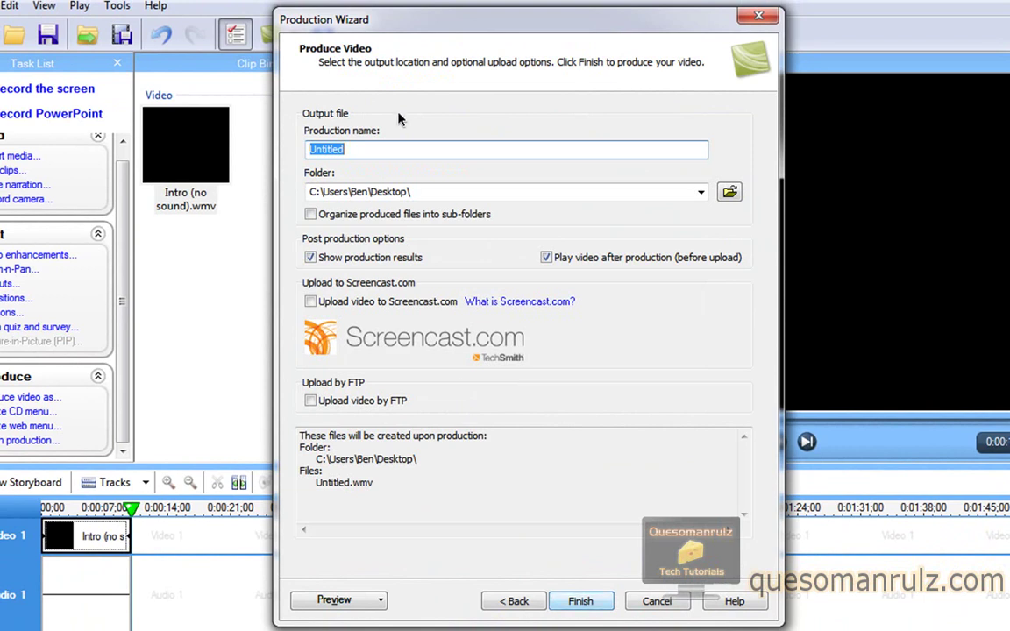
type("test")
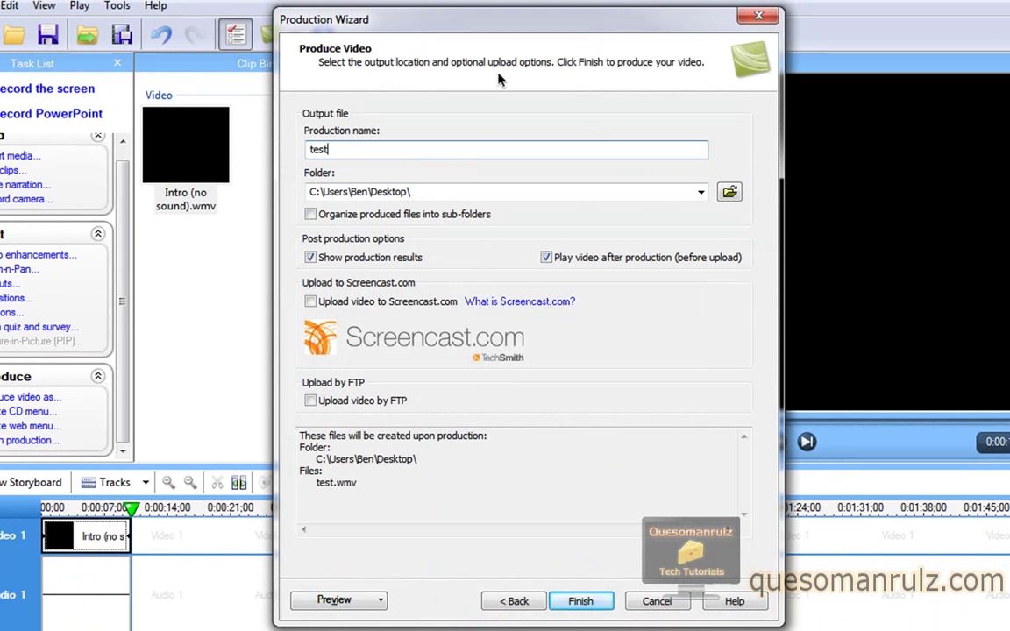
Produce test.wmv, then close the results without saving the project.
left_click(580, 601)
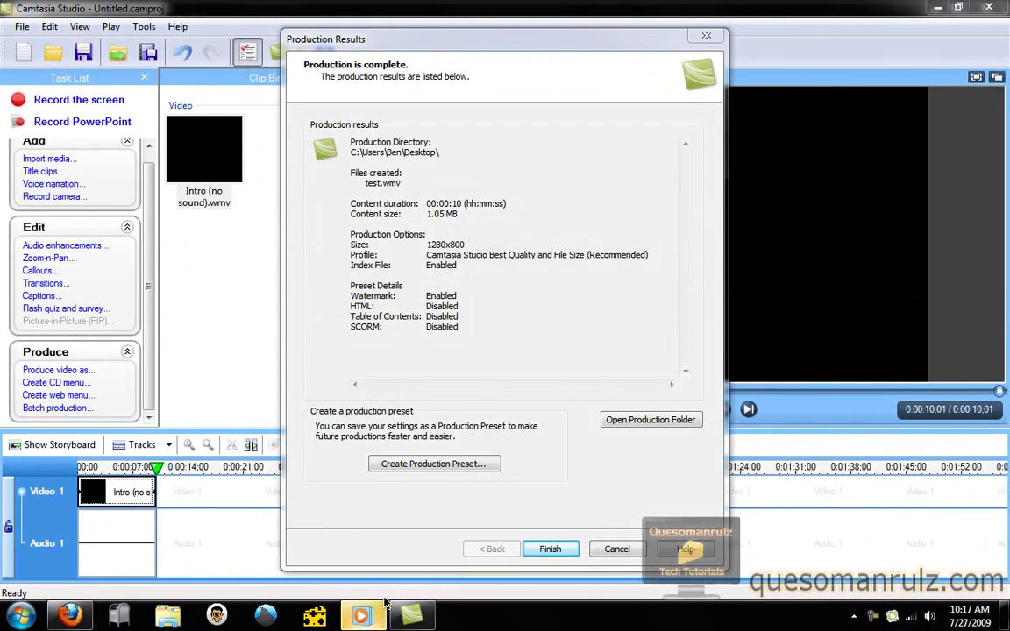
left_click(548, 549)
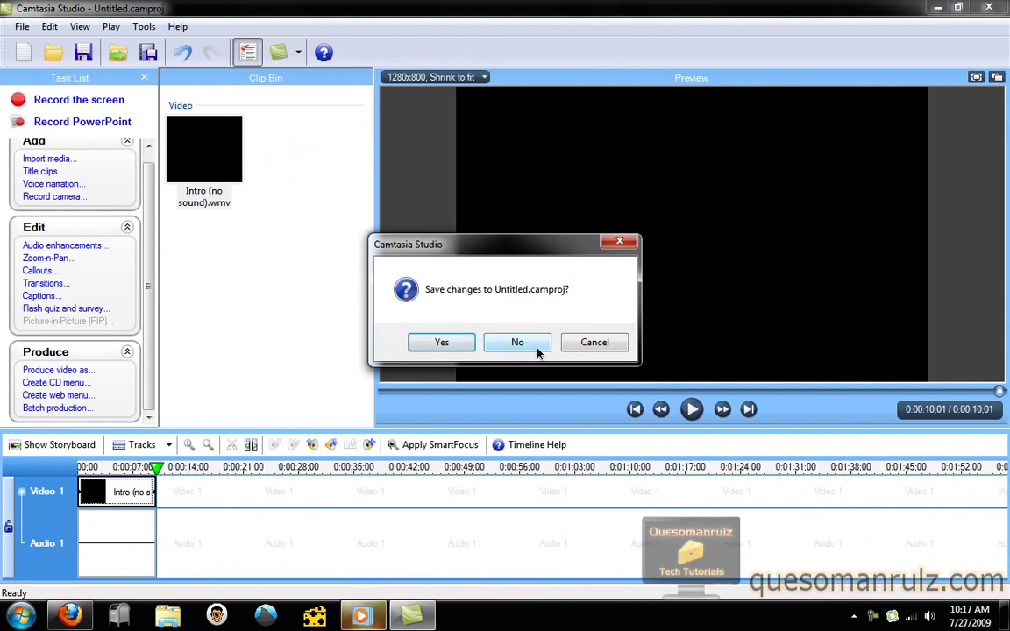
left_click(537, 348)
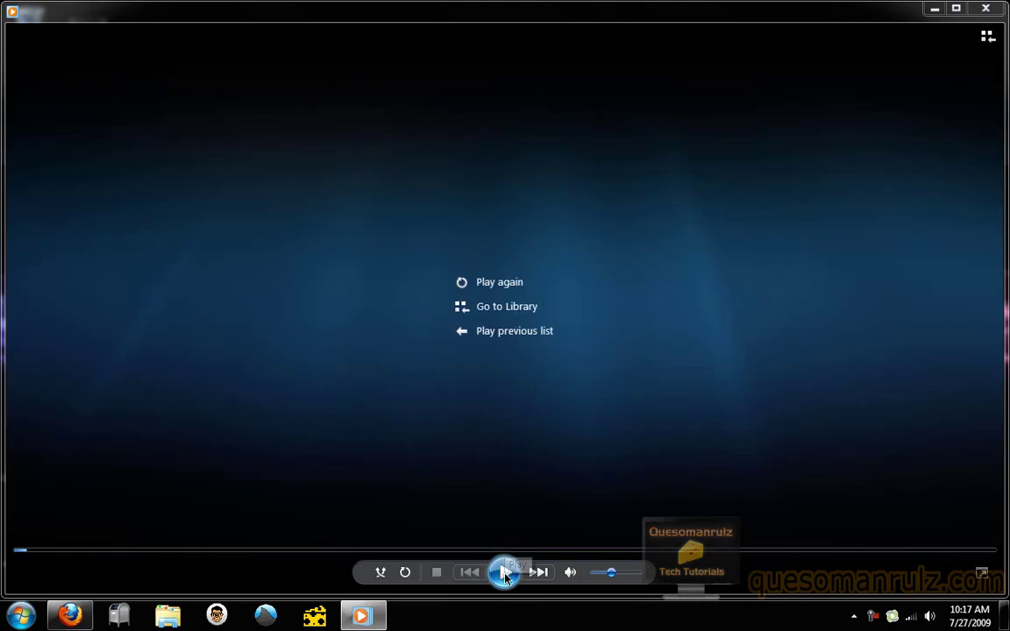
Replay test.wmv from the start to confirm the watermark, then close Windows Media Player.
left_click(504, 572)
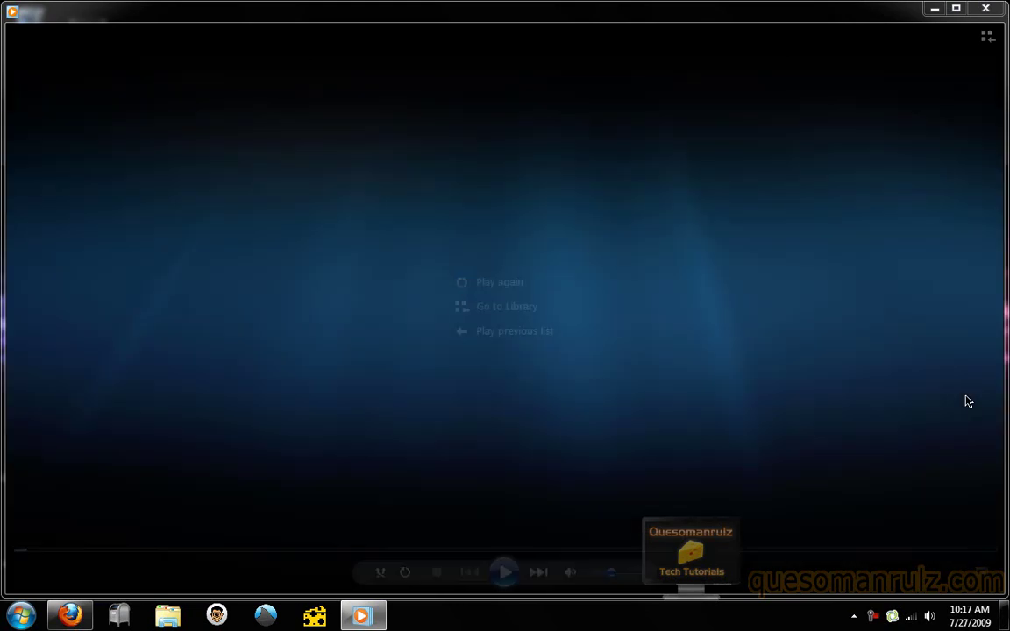
left_click(505, 572)
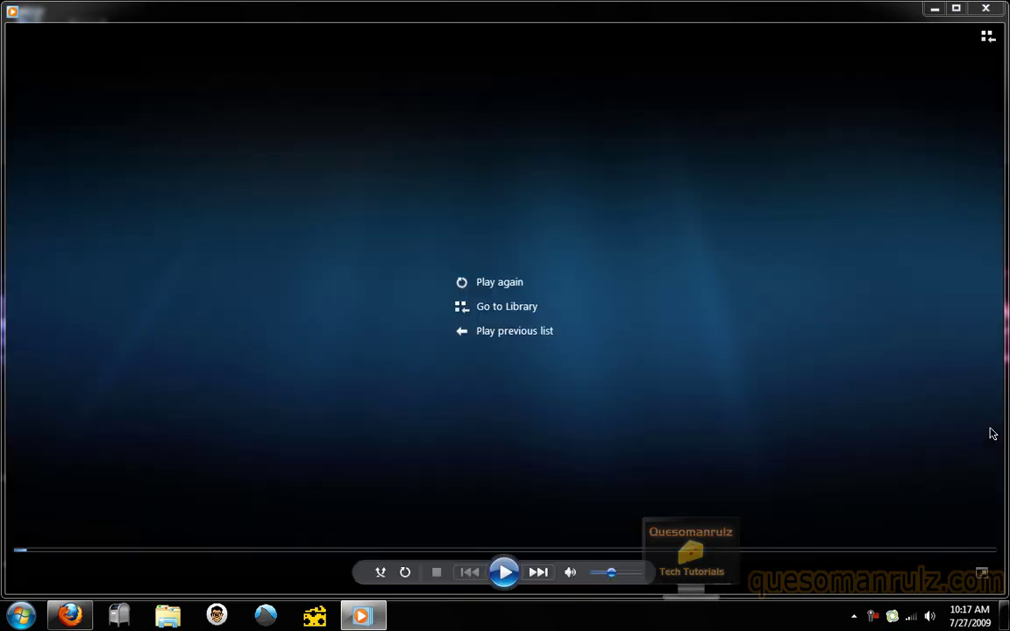
left_click(986, 7)
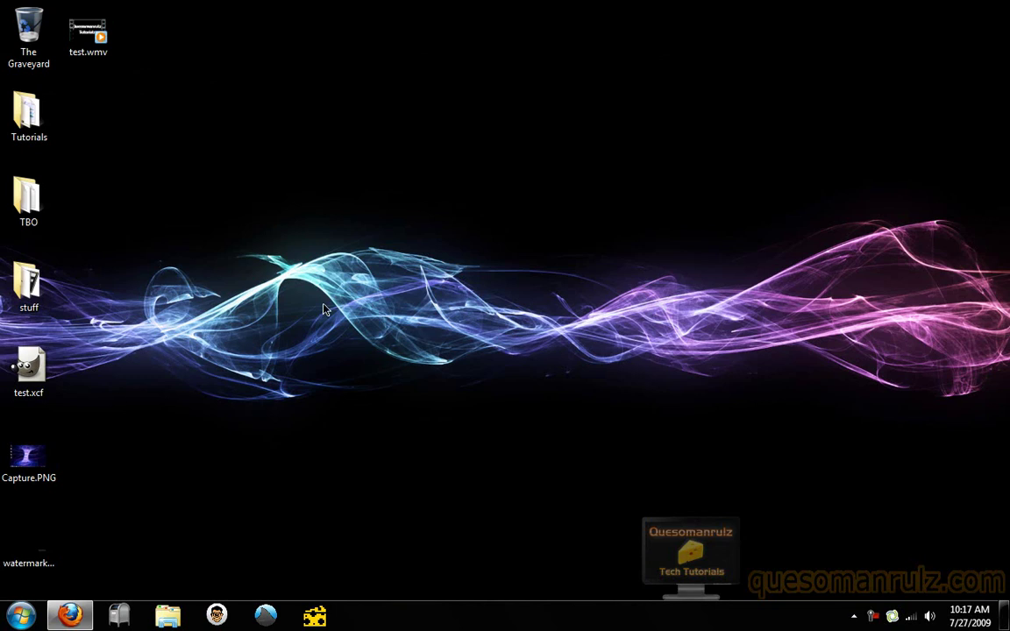